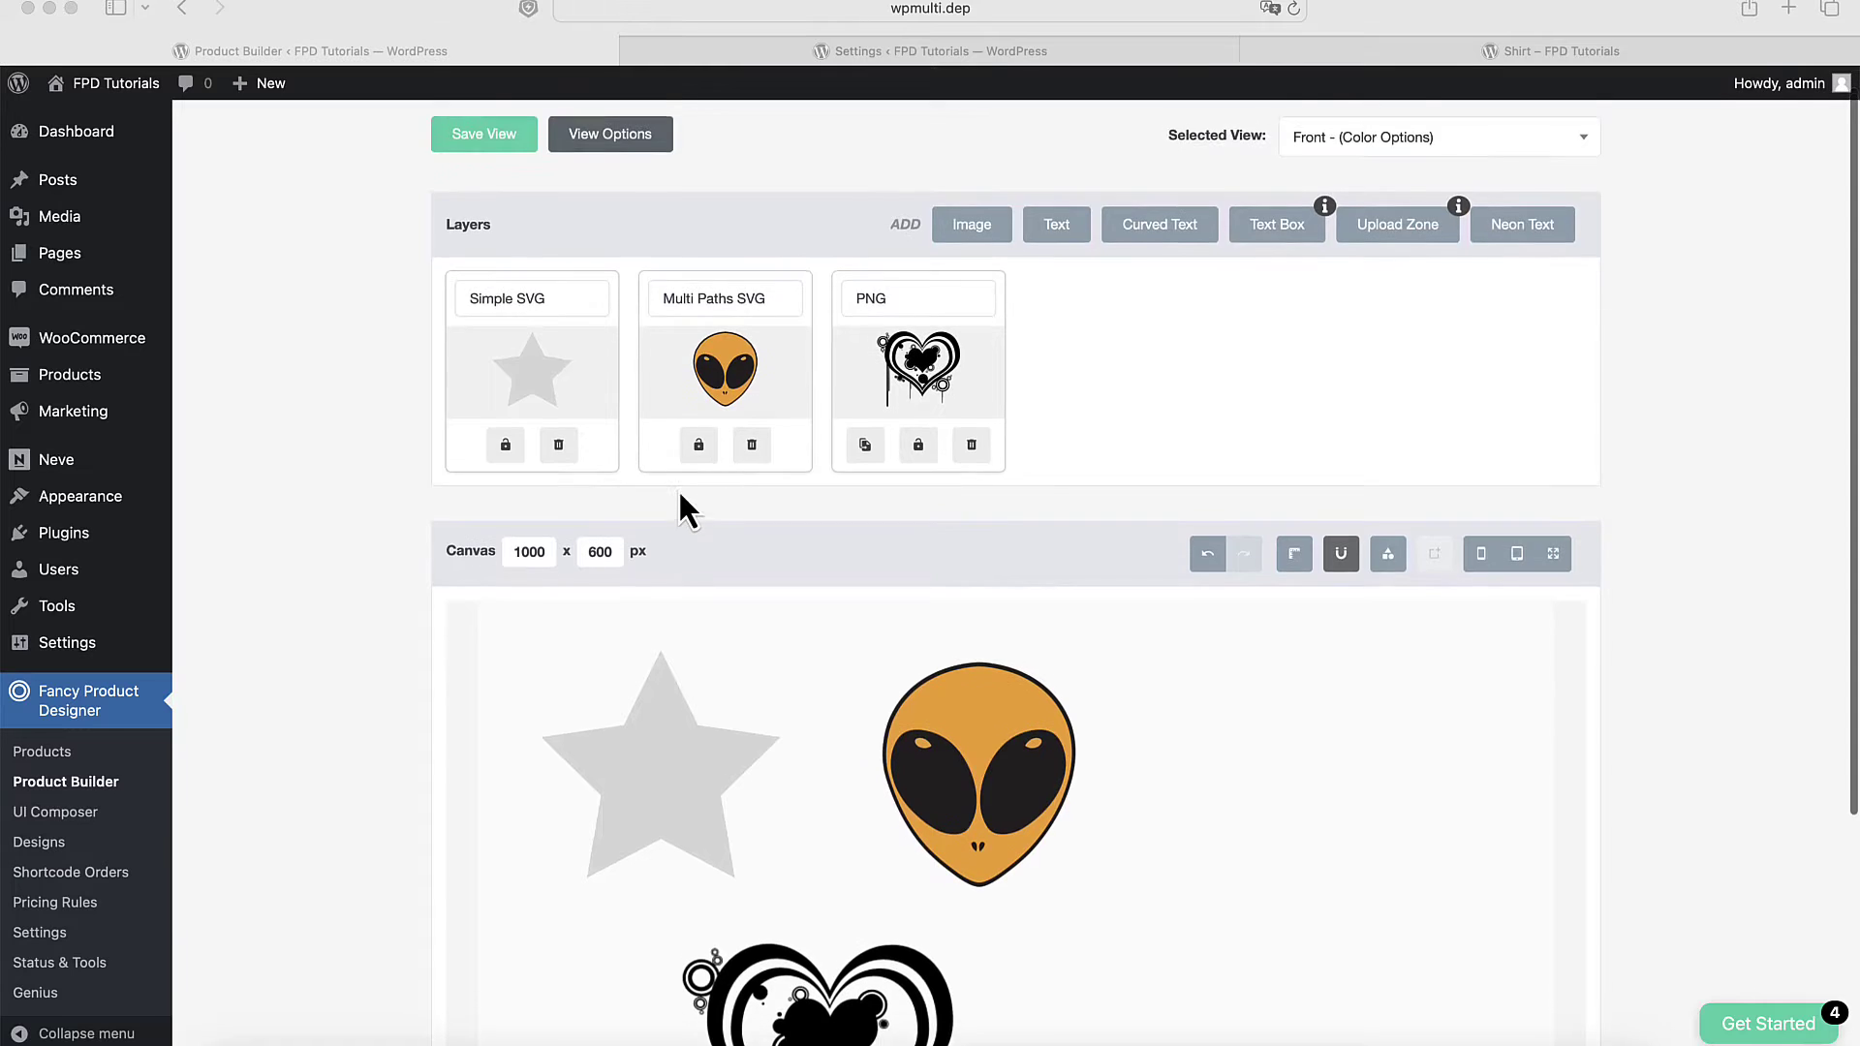
Select the star, alien and heart layers on the Product Builder canvas in turn.
scroll(677, 490, "down", 2)
scroll(680, 494, "down", 1)
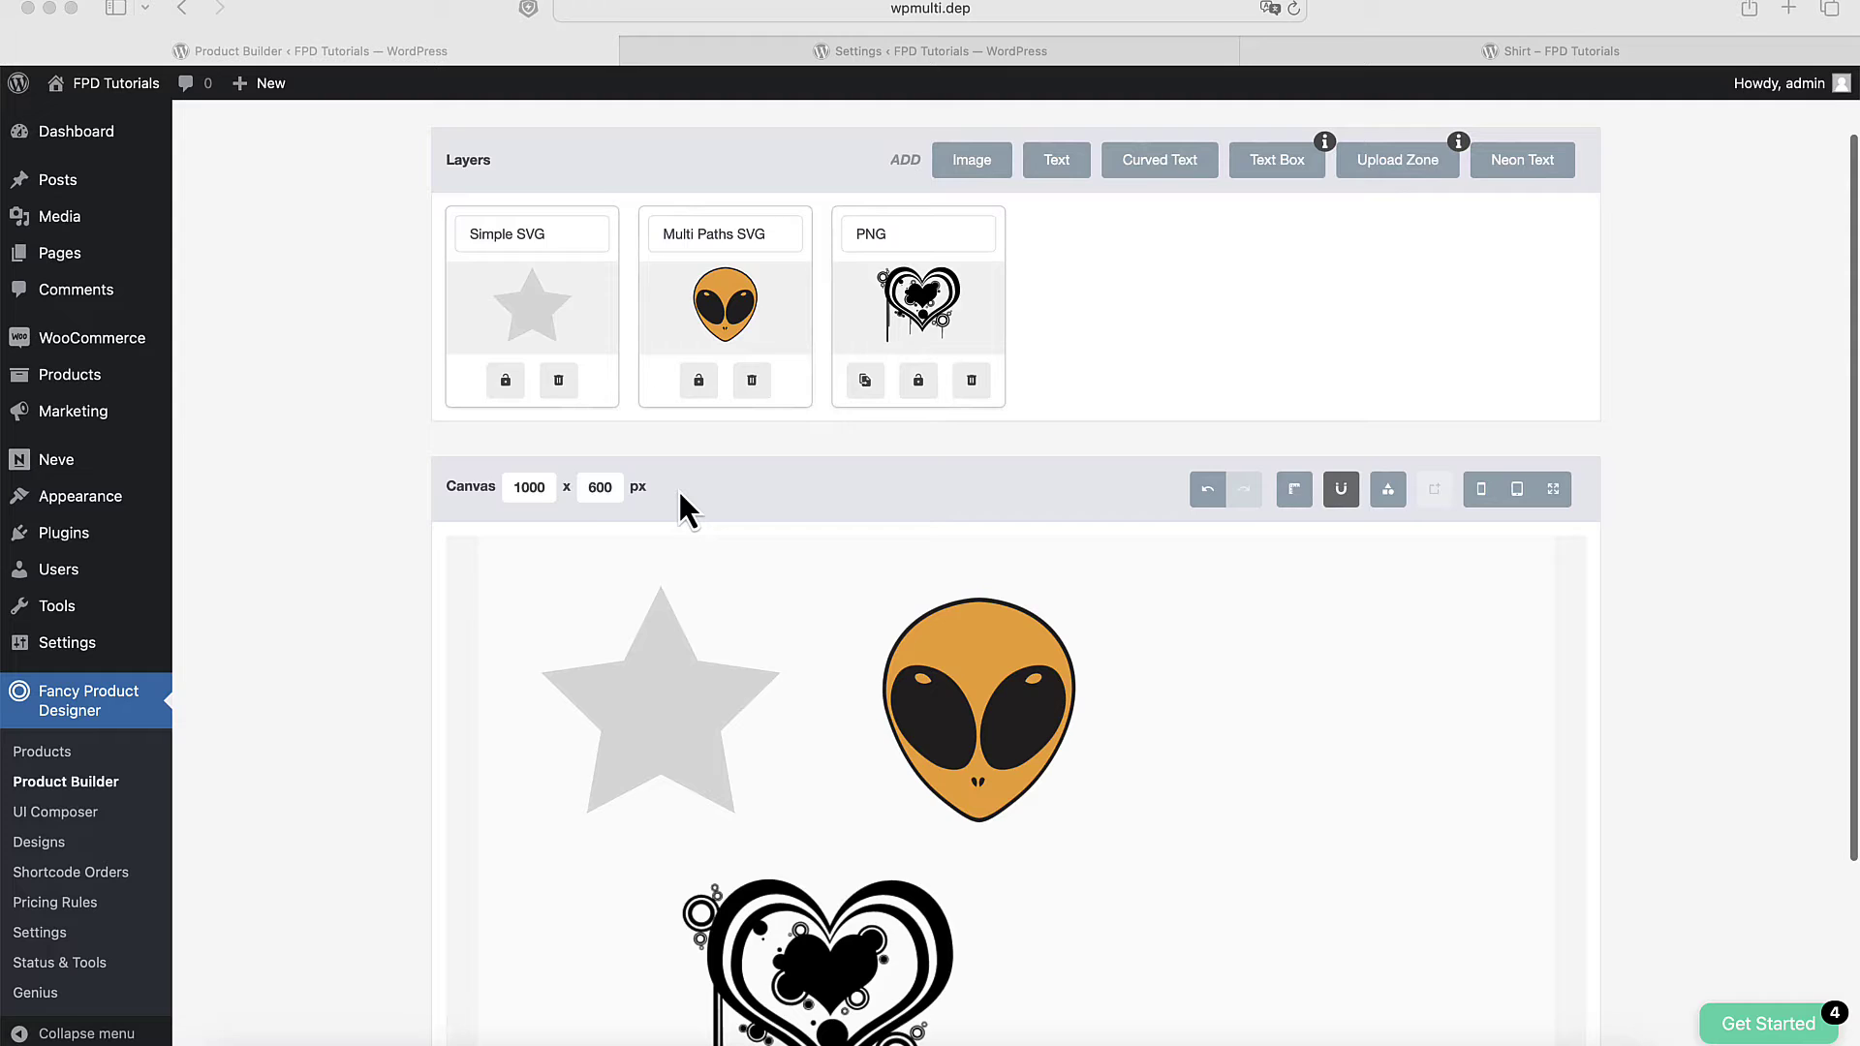
scroll(678, 491, "down", 1)
left_click(665, 627)
left_click(662, 620)
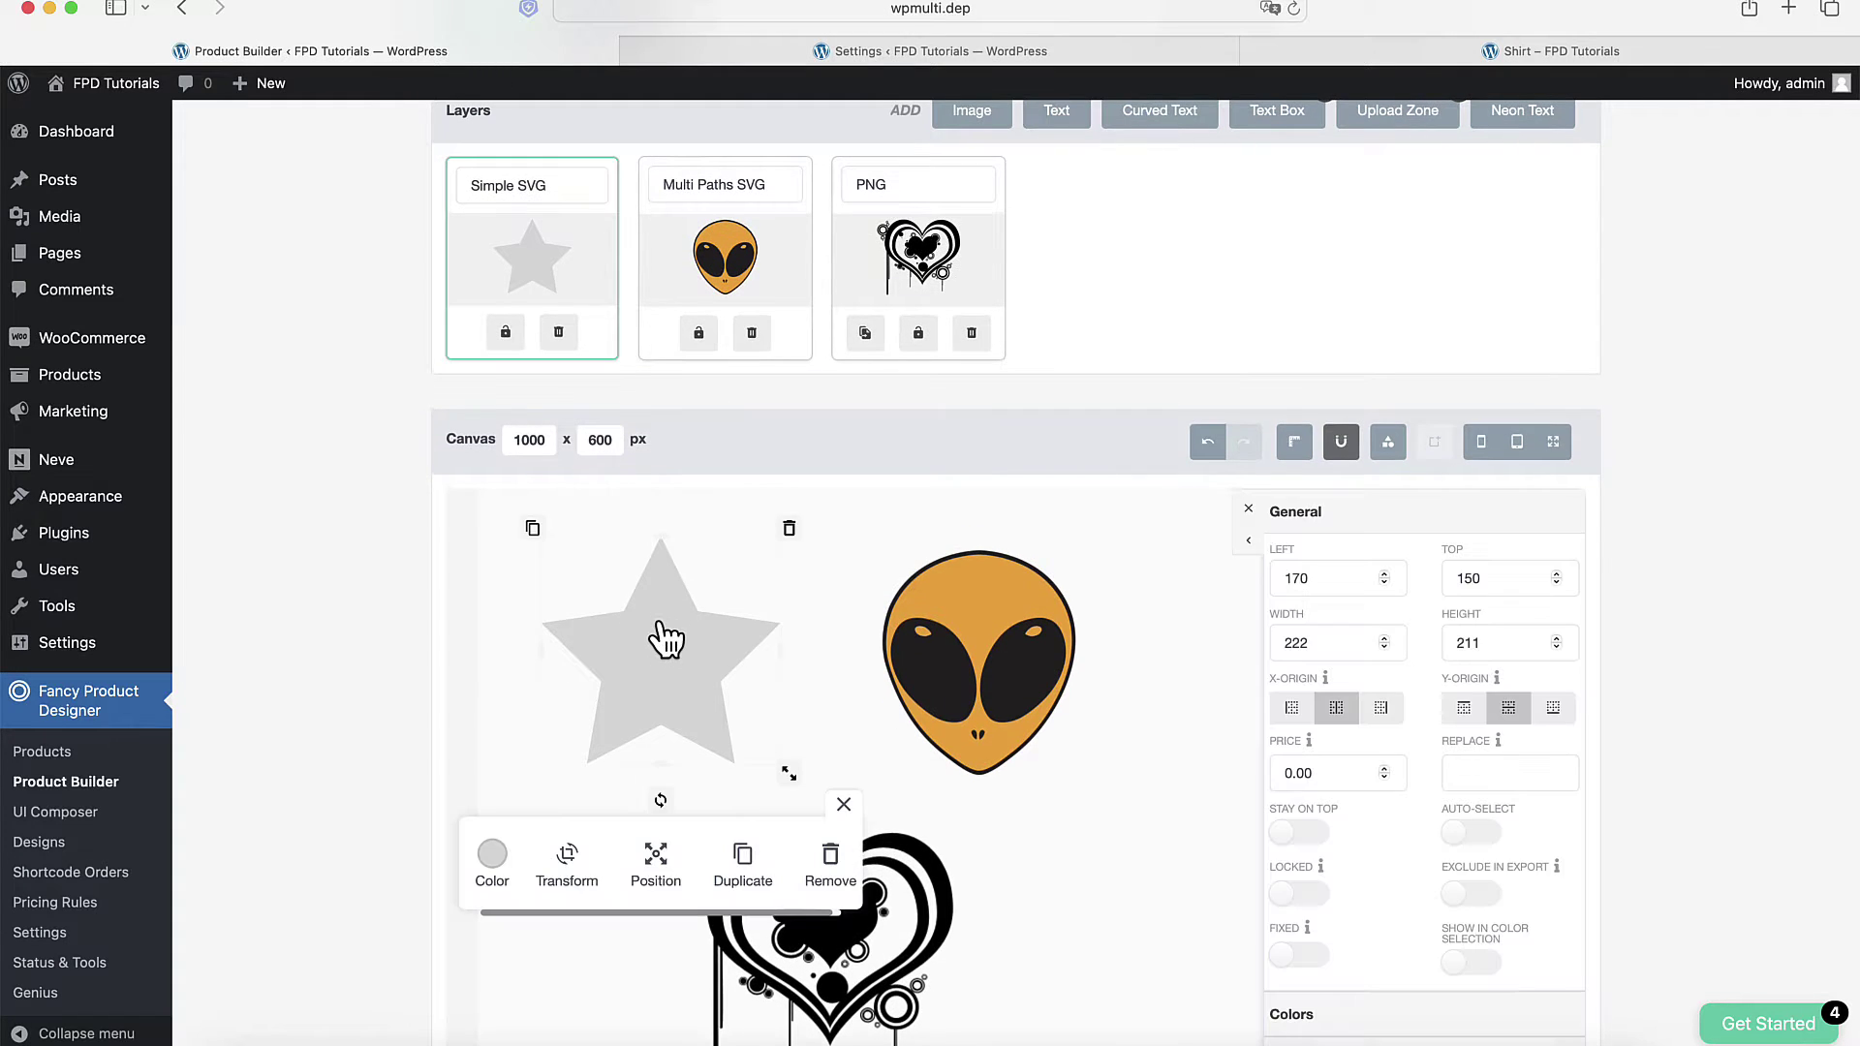
left_click(947, 683)
left_click(745, 929)
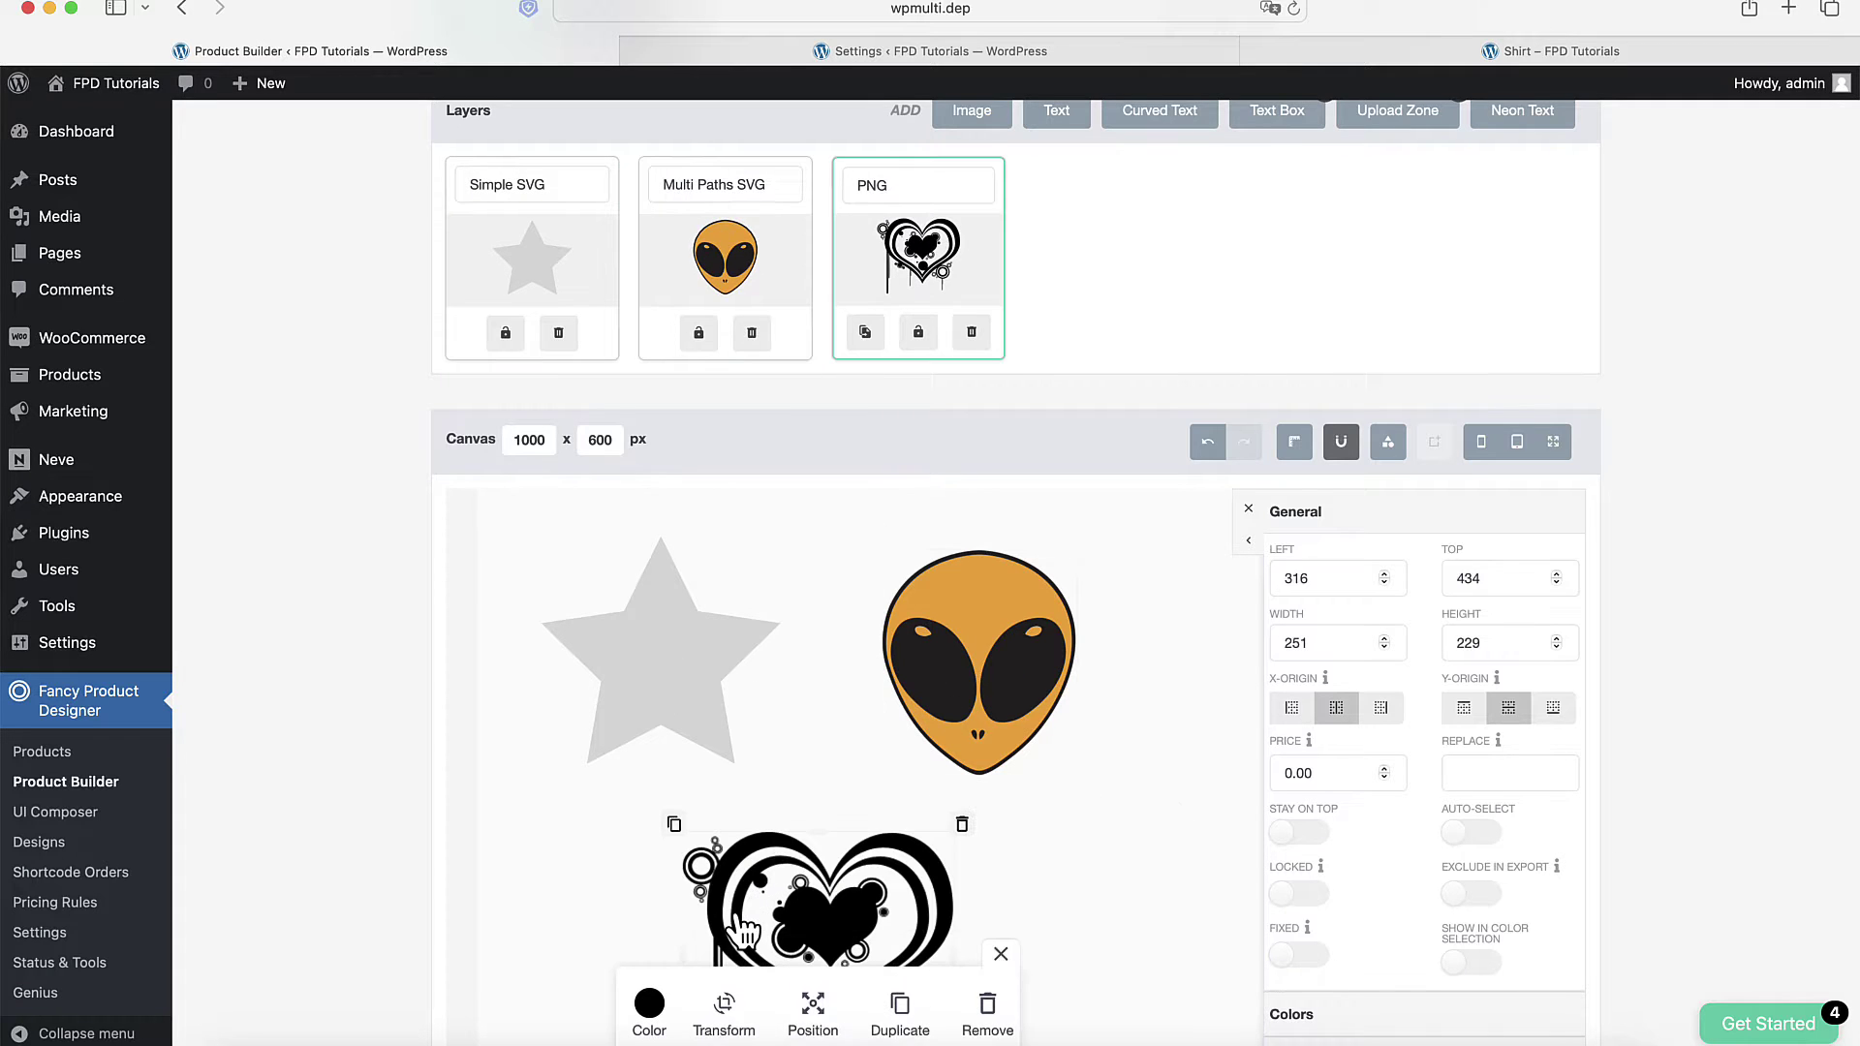
scroll(881, 905, "down", 3)
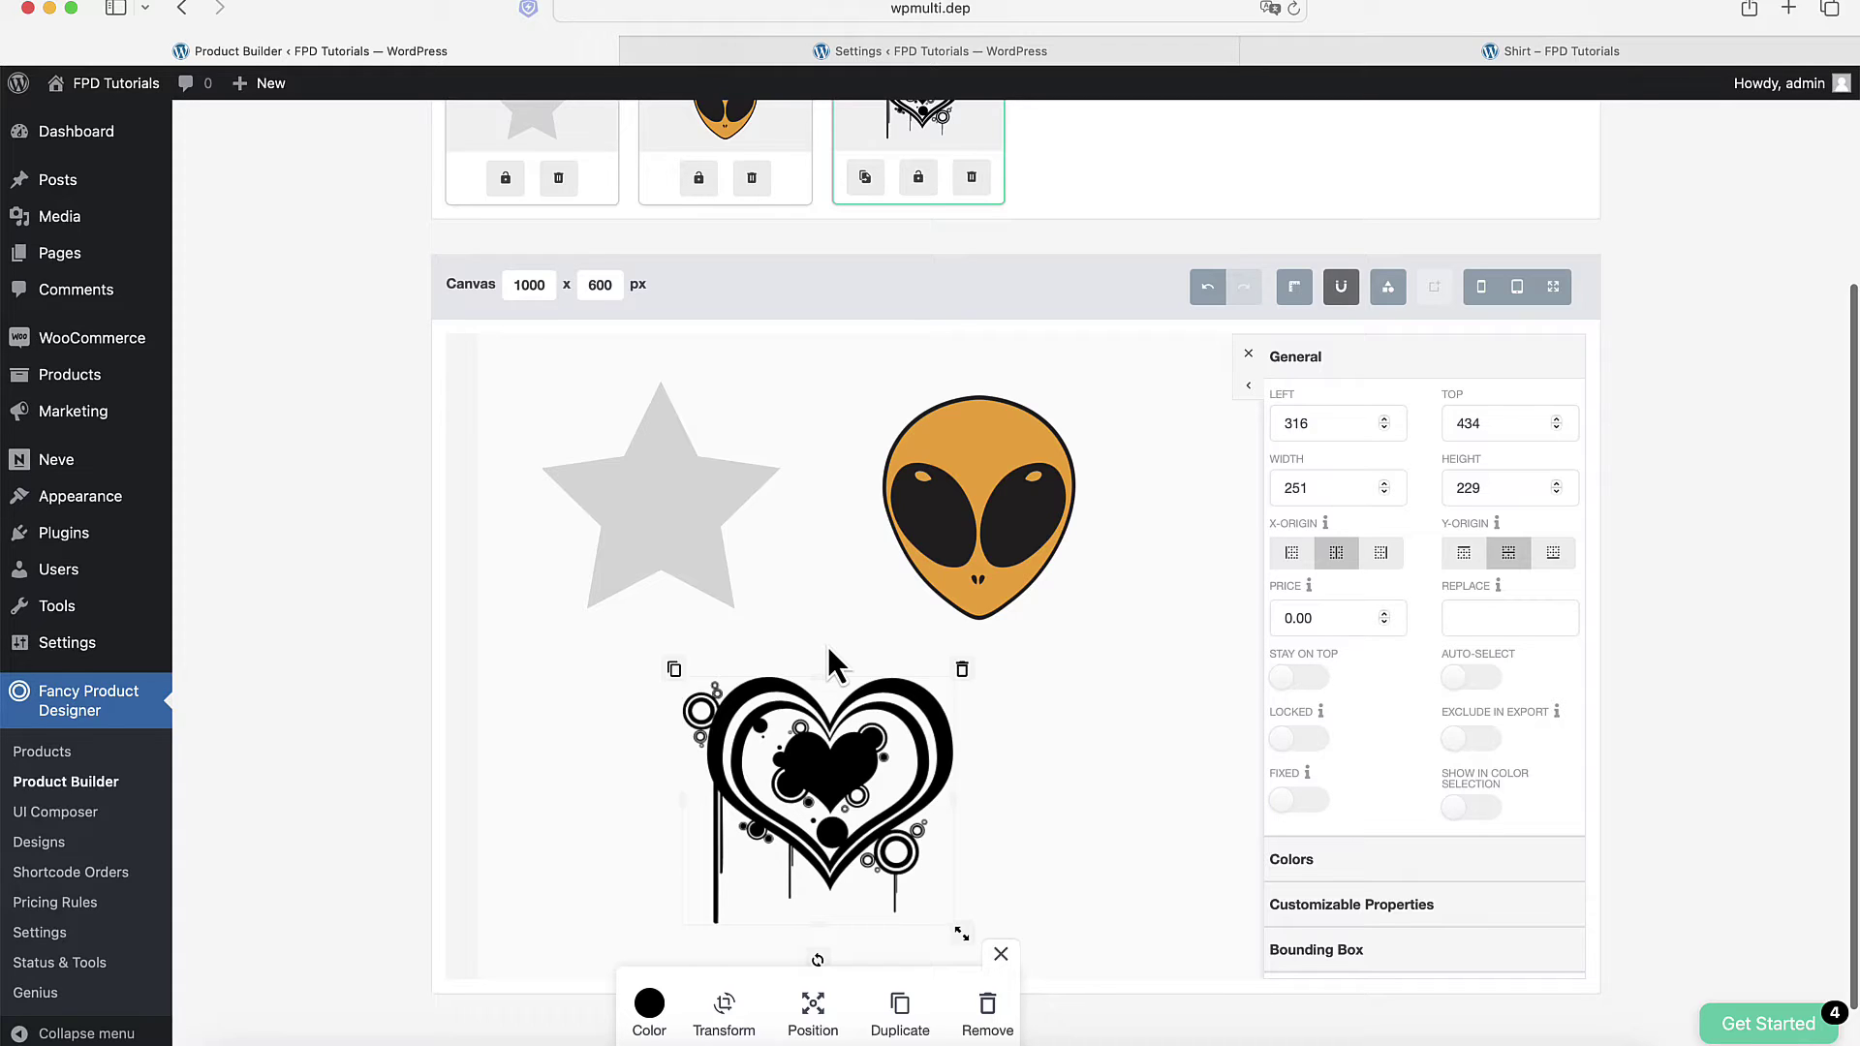
scroll(816, 639, "up", 2)
Enable Color Picker Per Path for the star and alien layers.
left_click(688, 579)
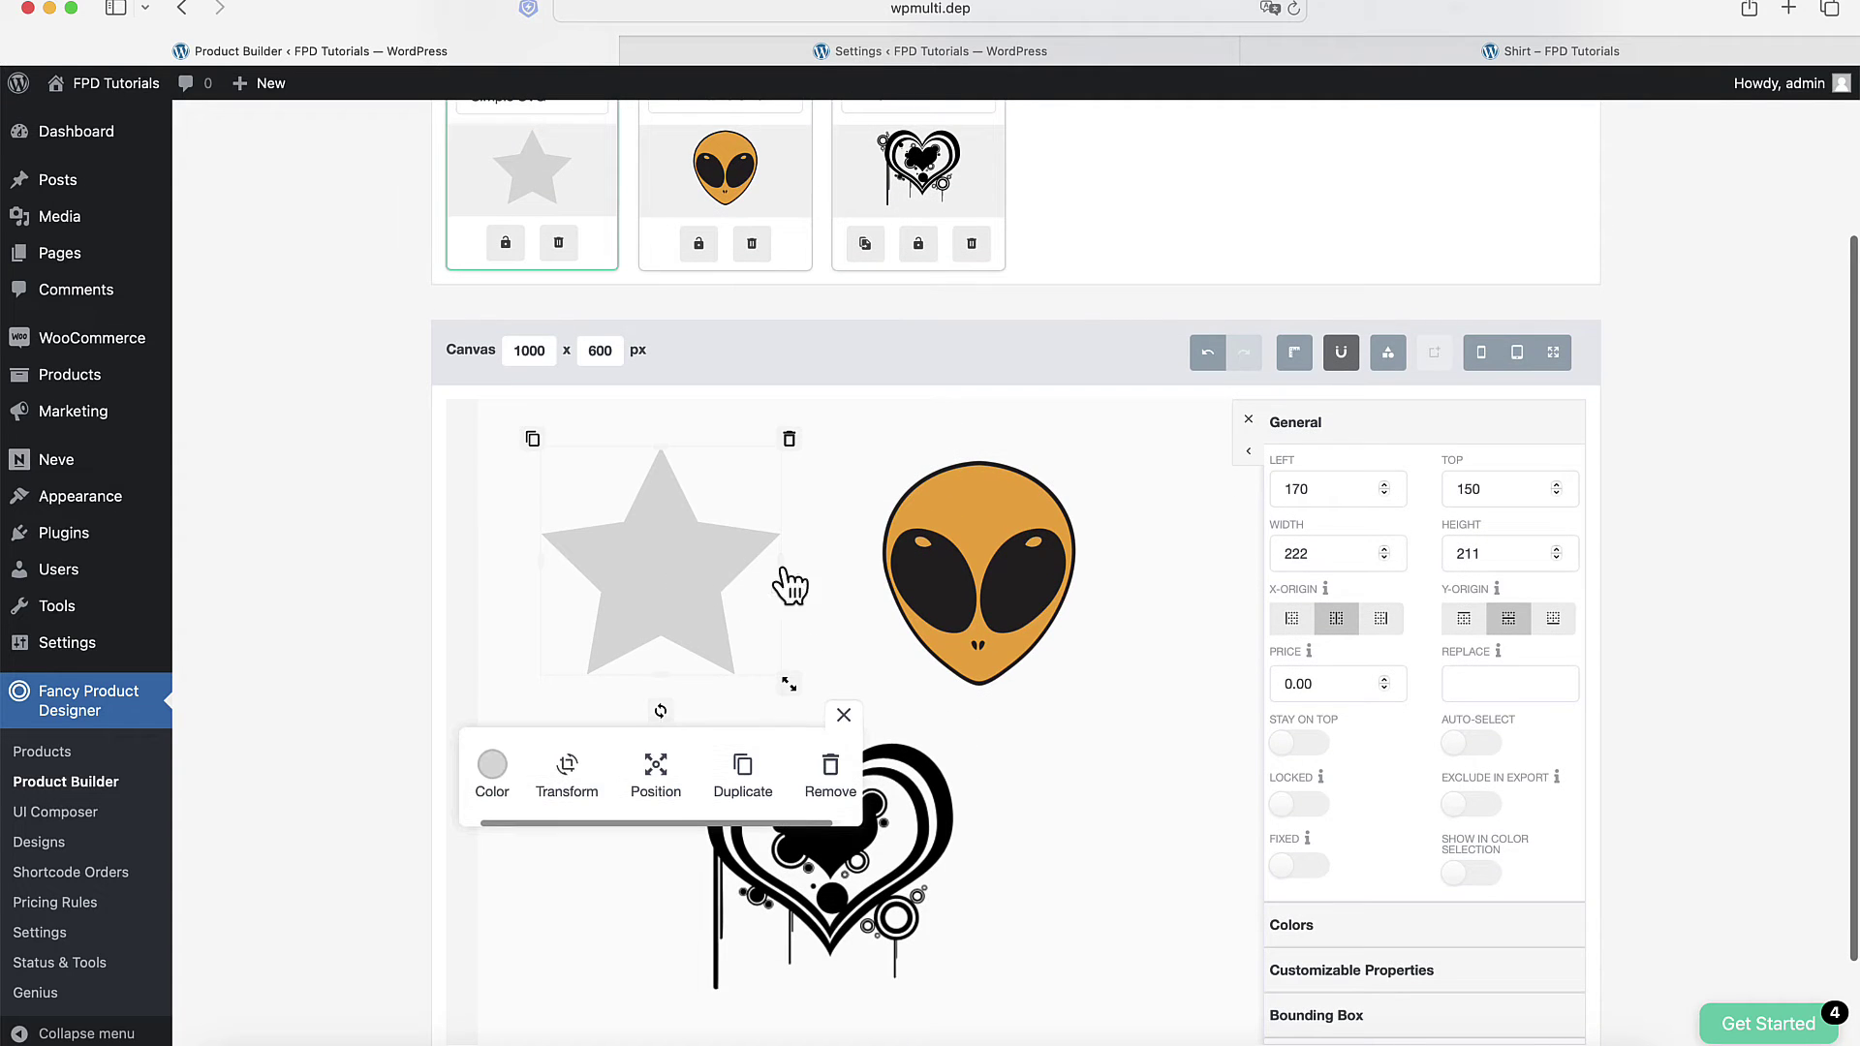
left_click(1288, 922)
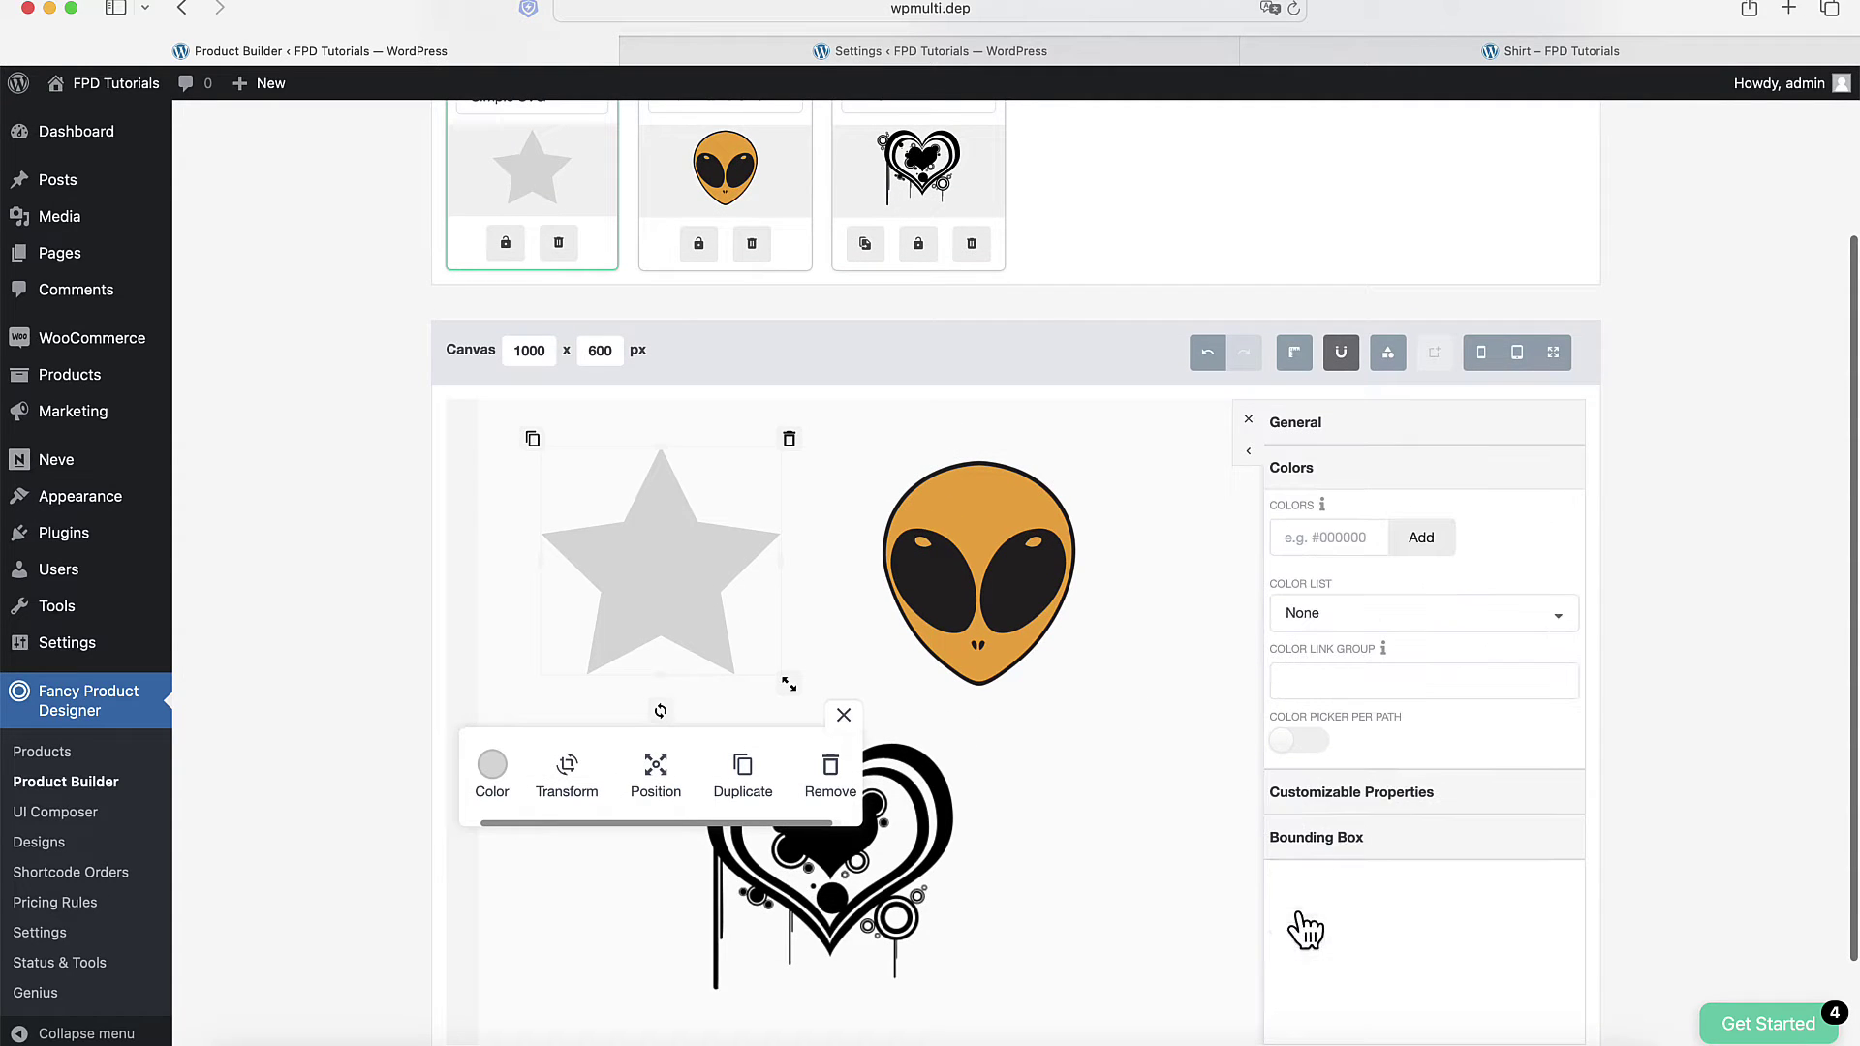
left_click(1299, 741)
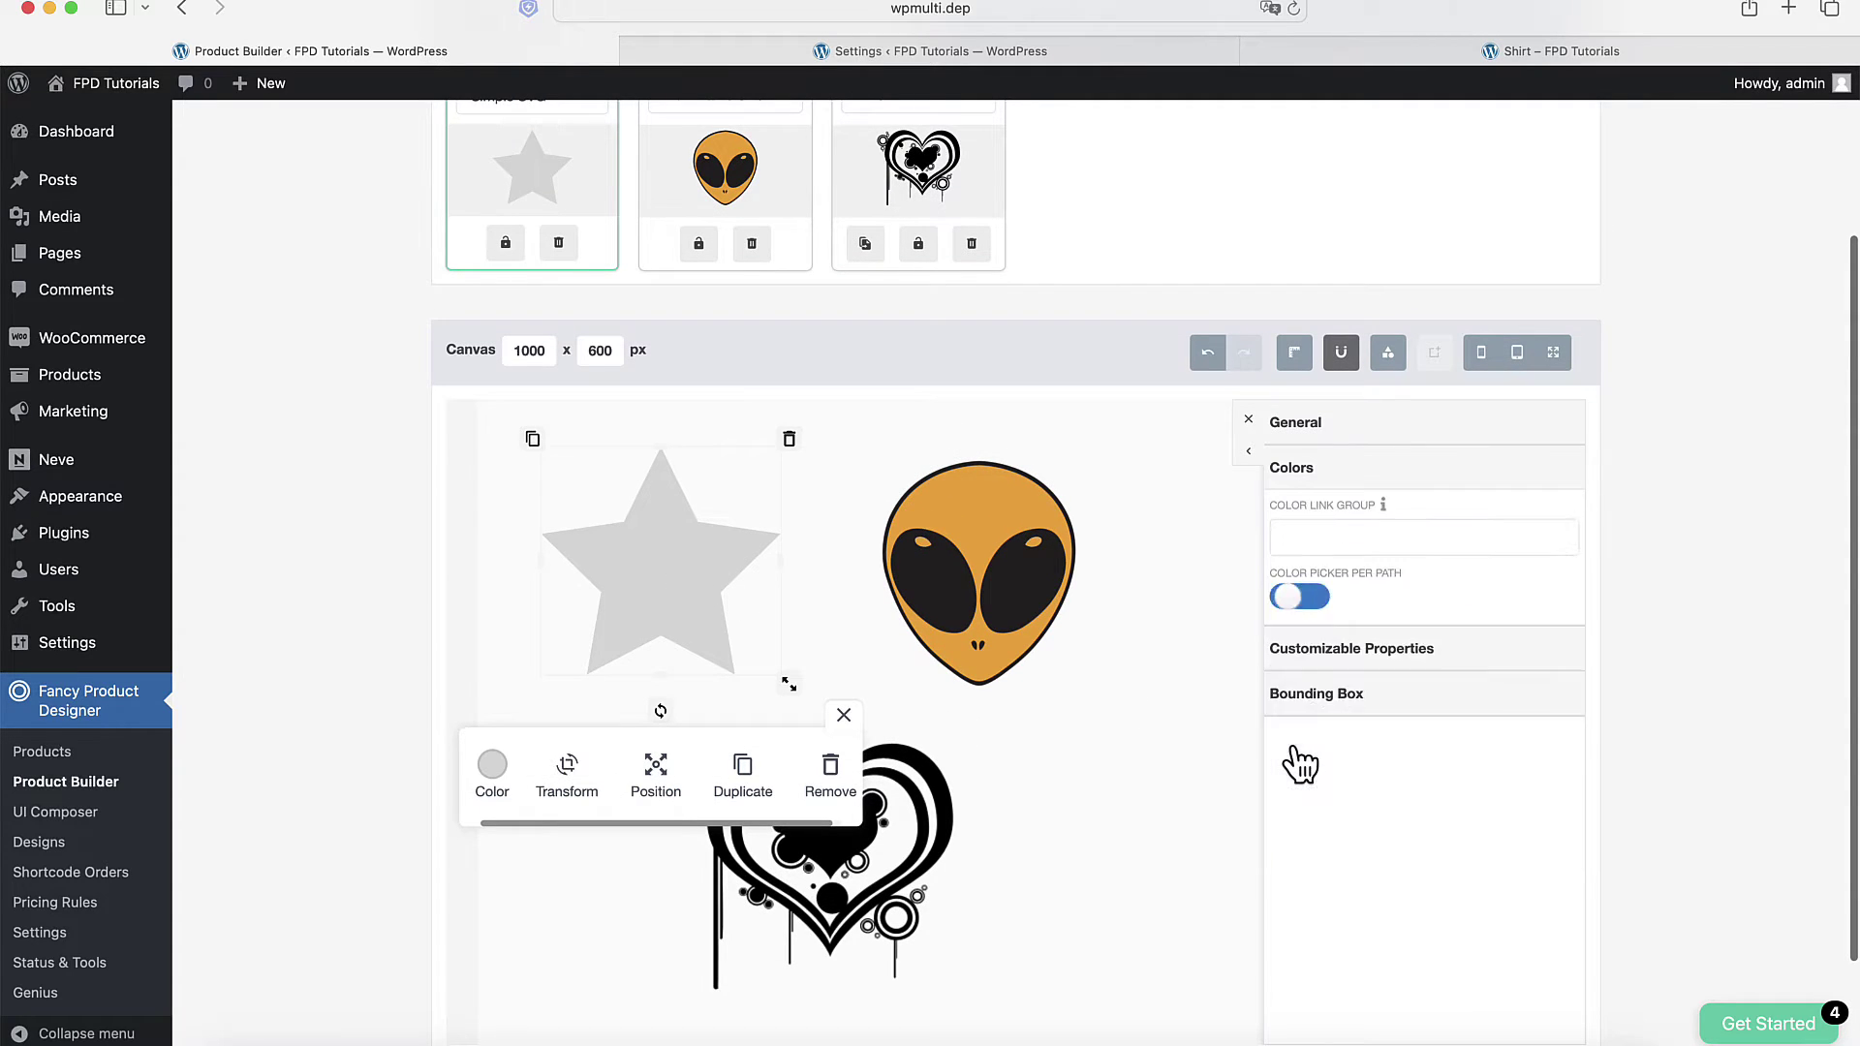
left_click(988, 573)
left_click(1305, 916)
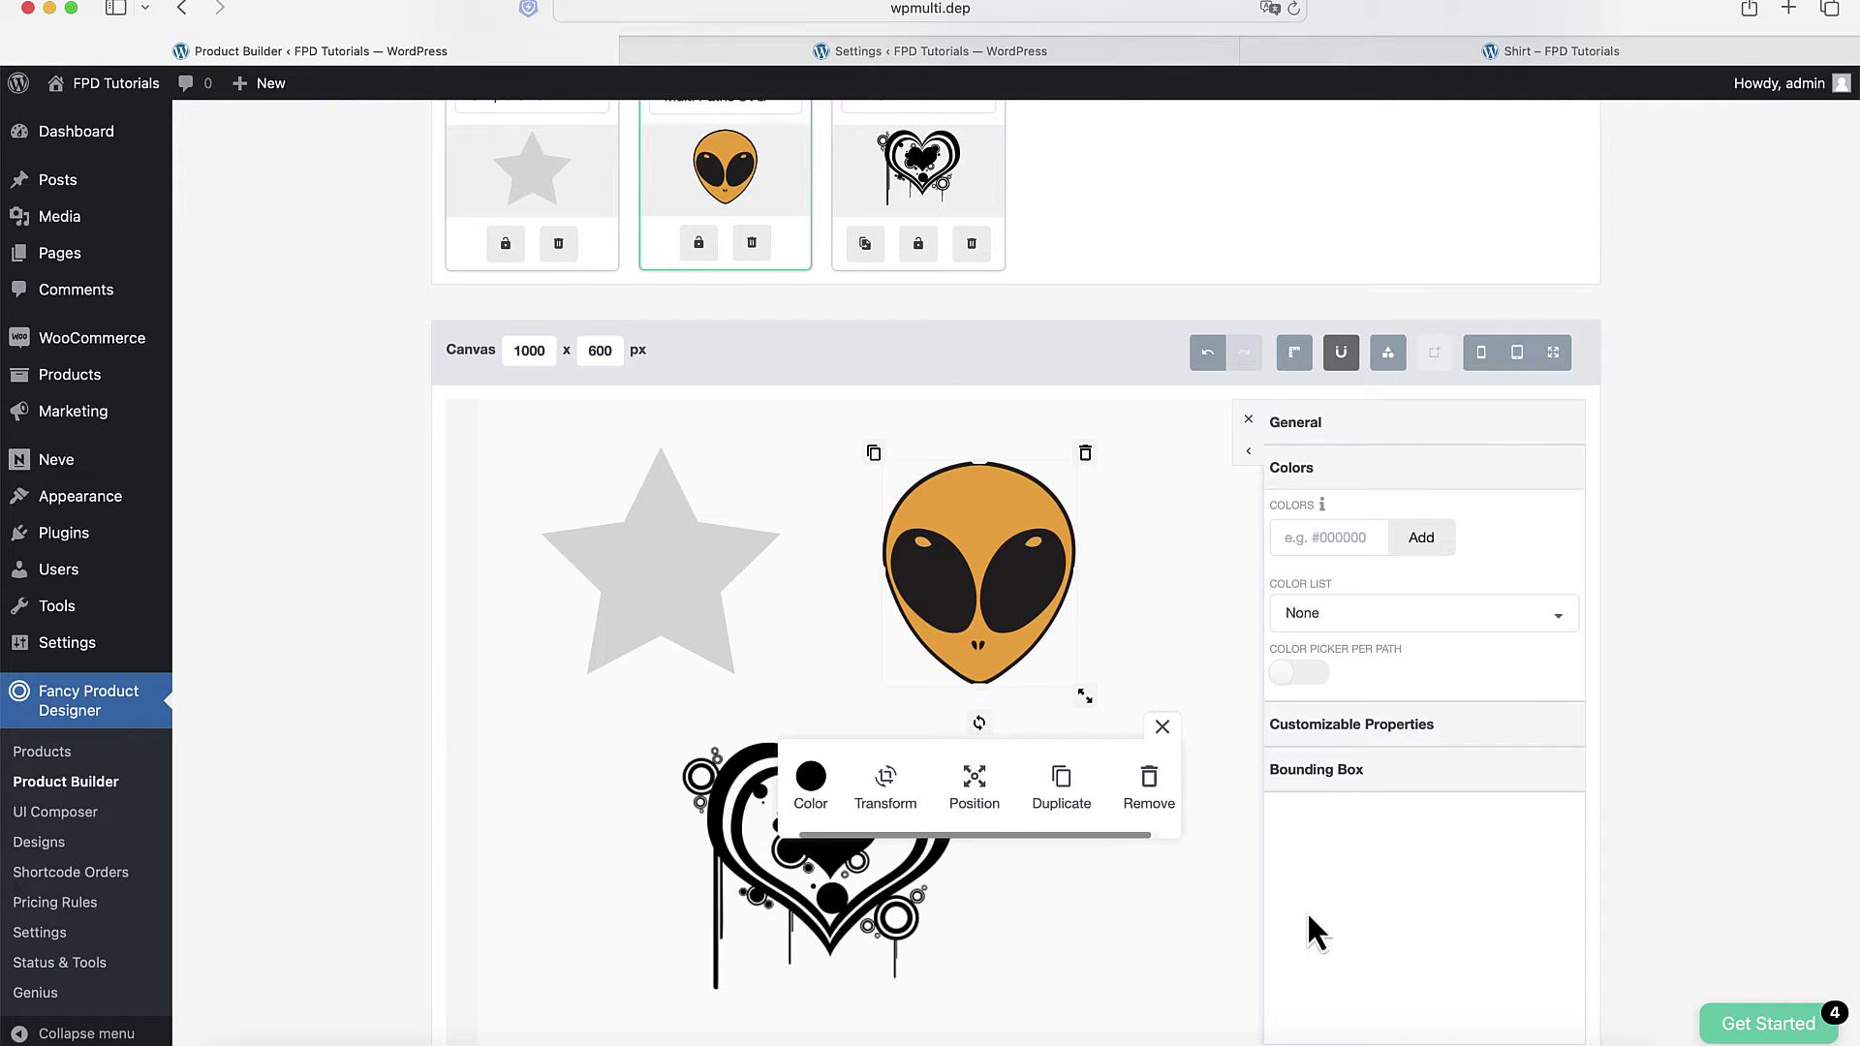
left_click(1289, 673)
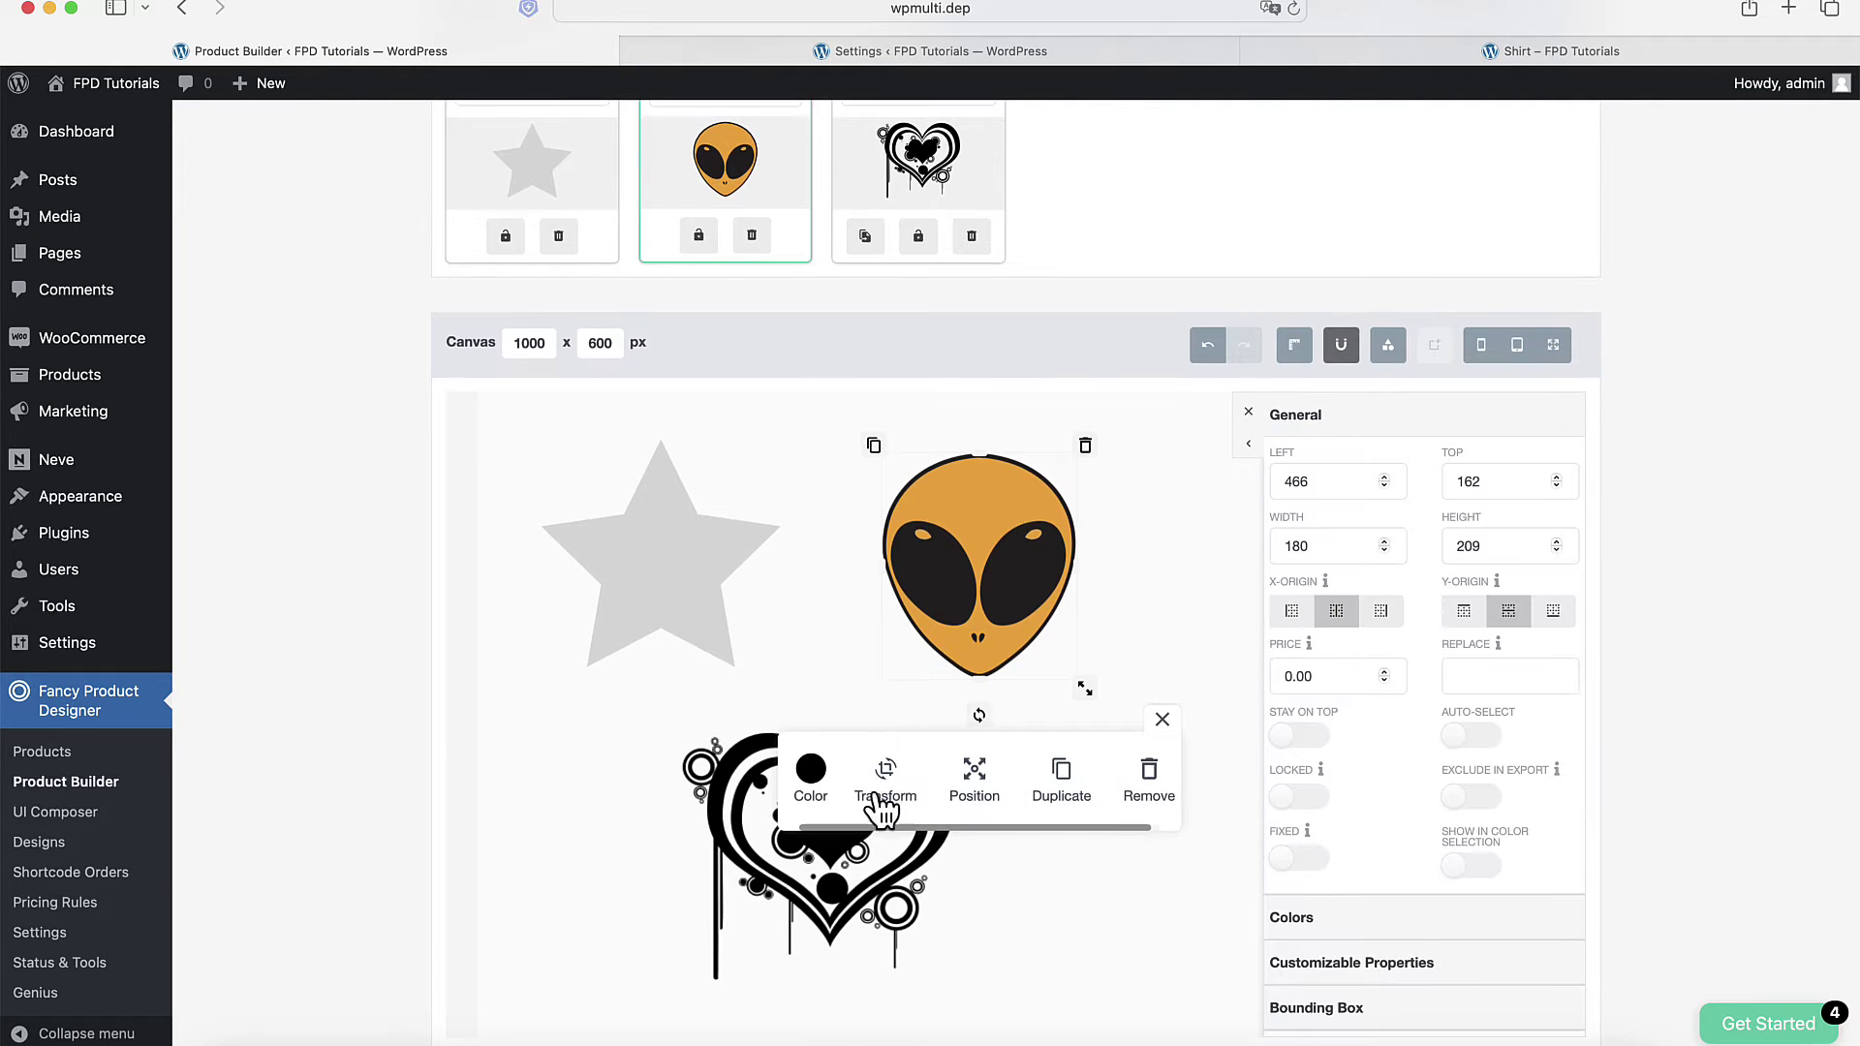
Add #000 as the heart layer's colour, then view the Shirt product page.
left_click(858, 872)
left_click(1302, 917)
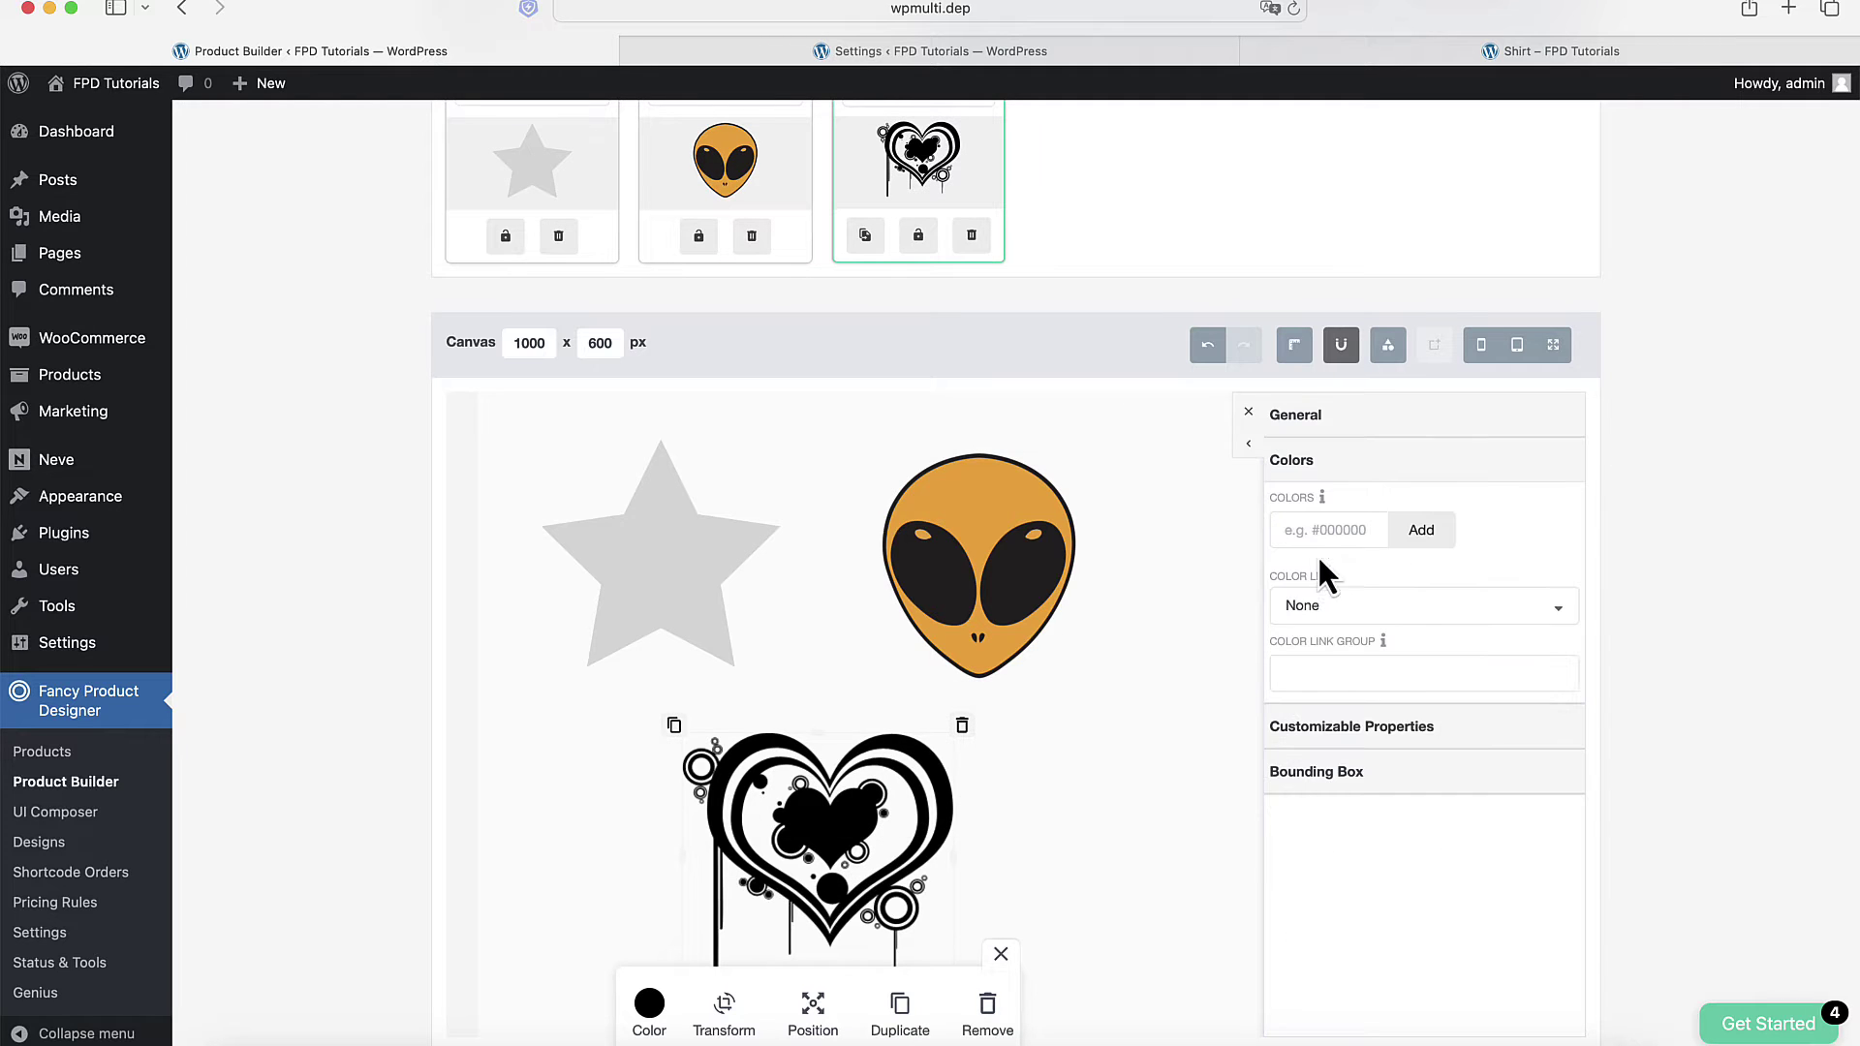
left_click(1314, 530)
type("#000")
key("Return")
key("super+3")
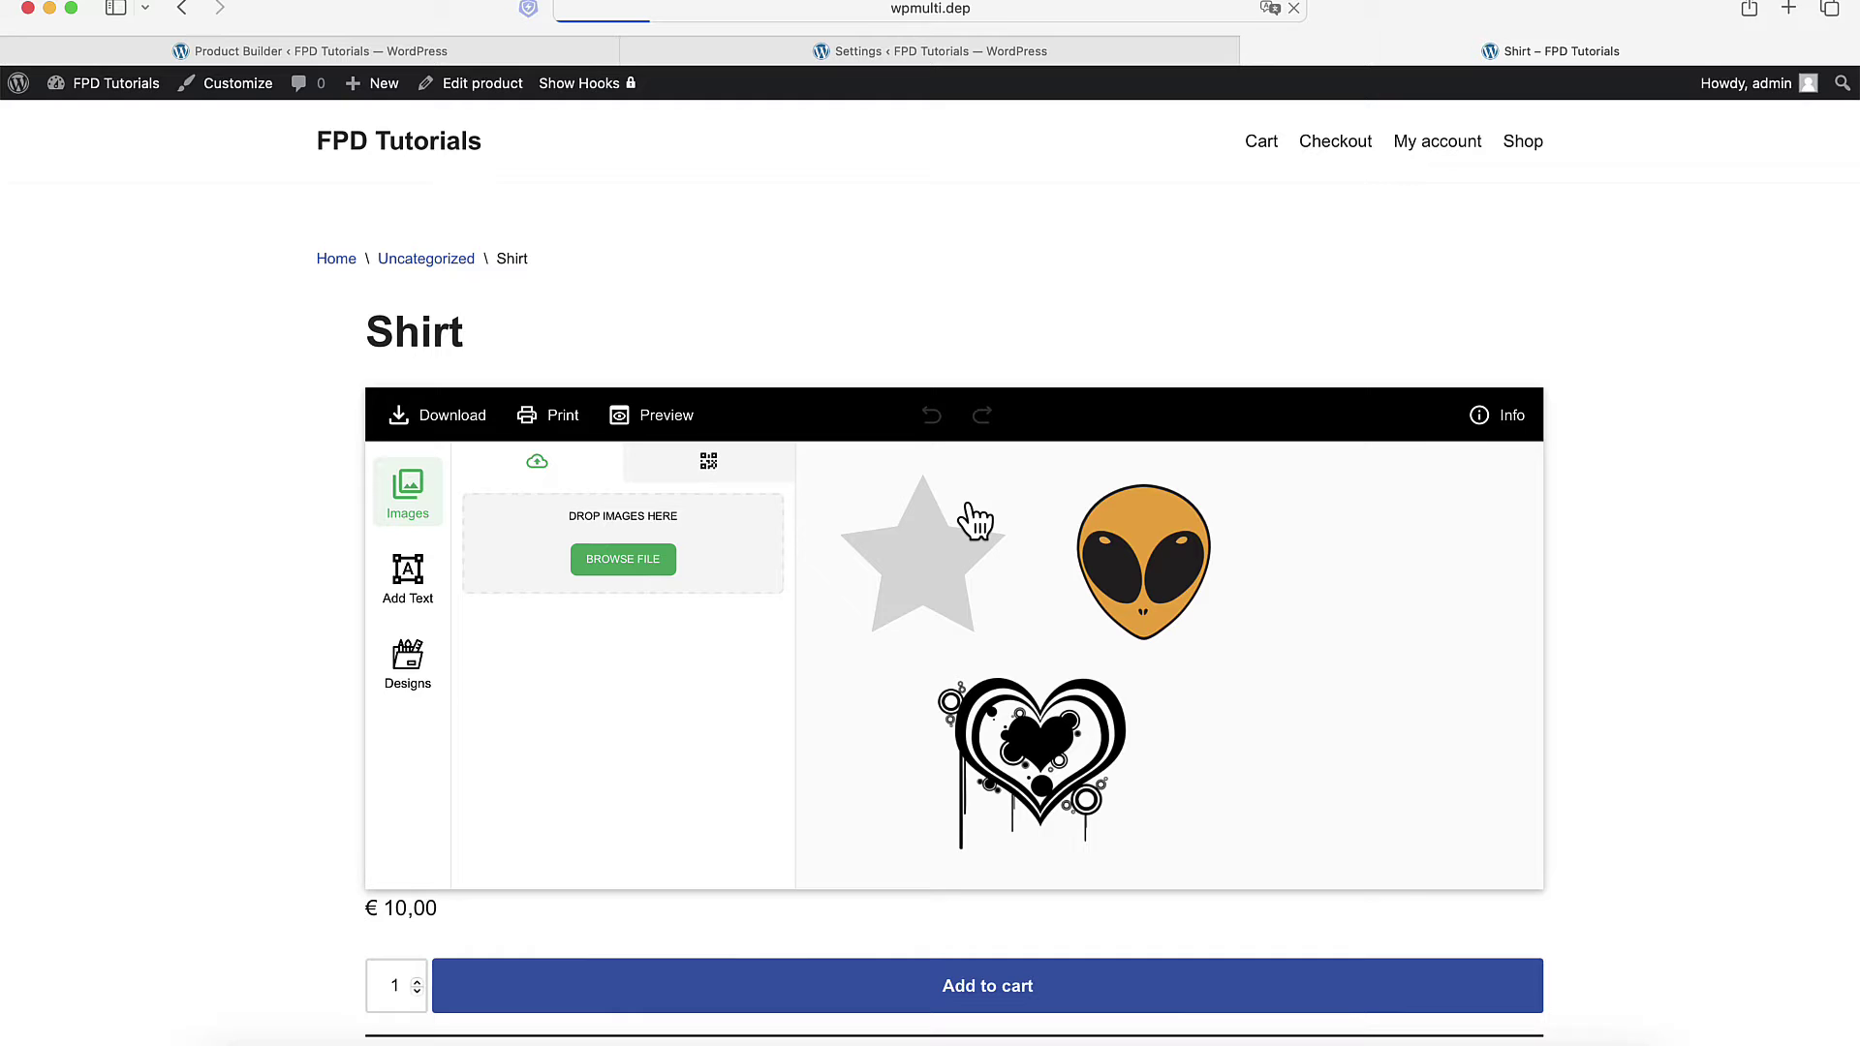
Recolour the shirt's star dark red with its colour picker.
left_click(942, 572)
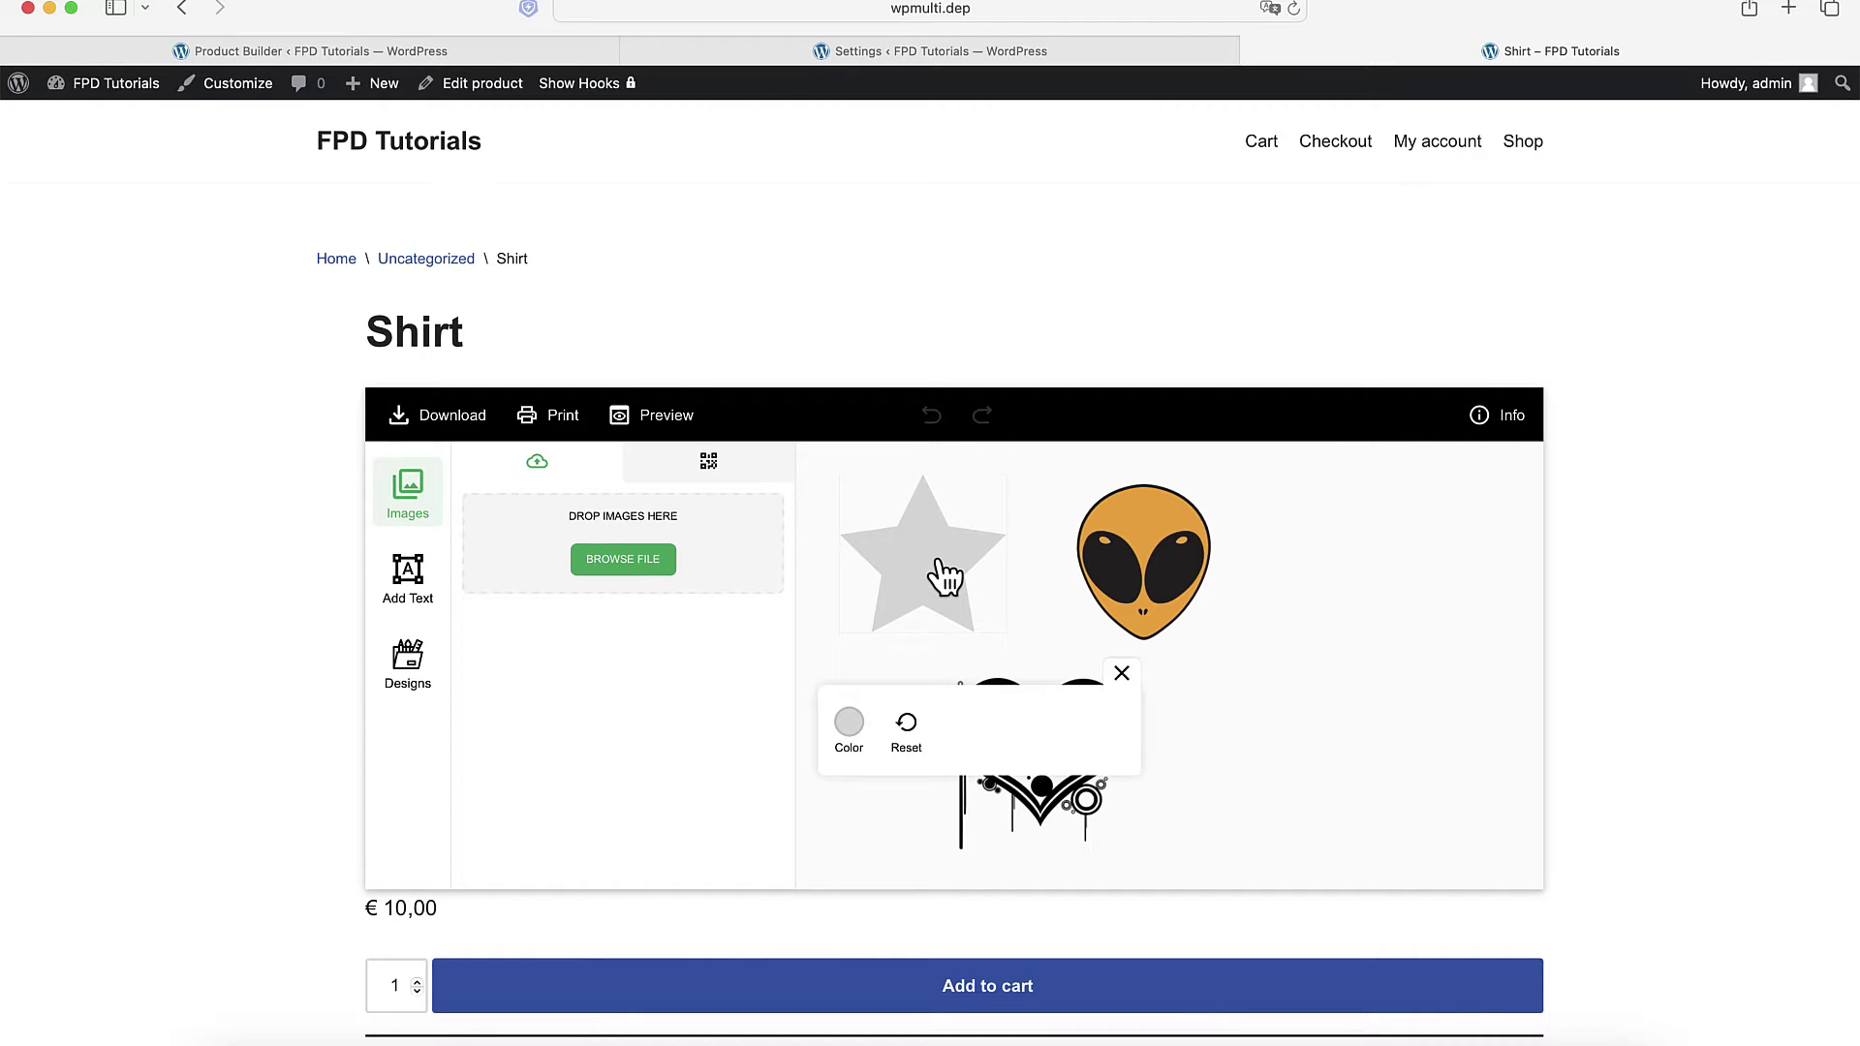
left_click(851, 734)
mouse_move(915, 804)
left_mouse_down()
mouse_move(955, 772)
mouse_move(946, 814)
left_mouse_up()
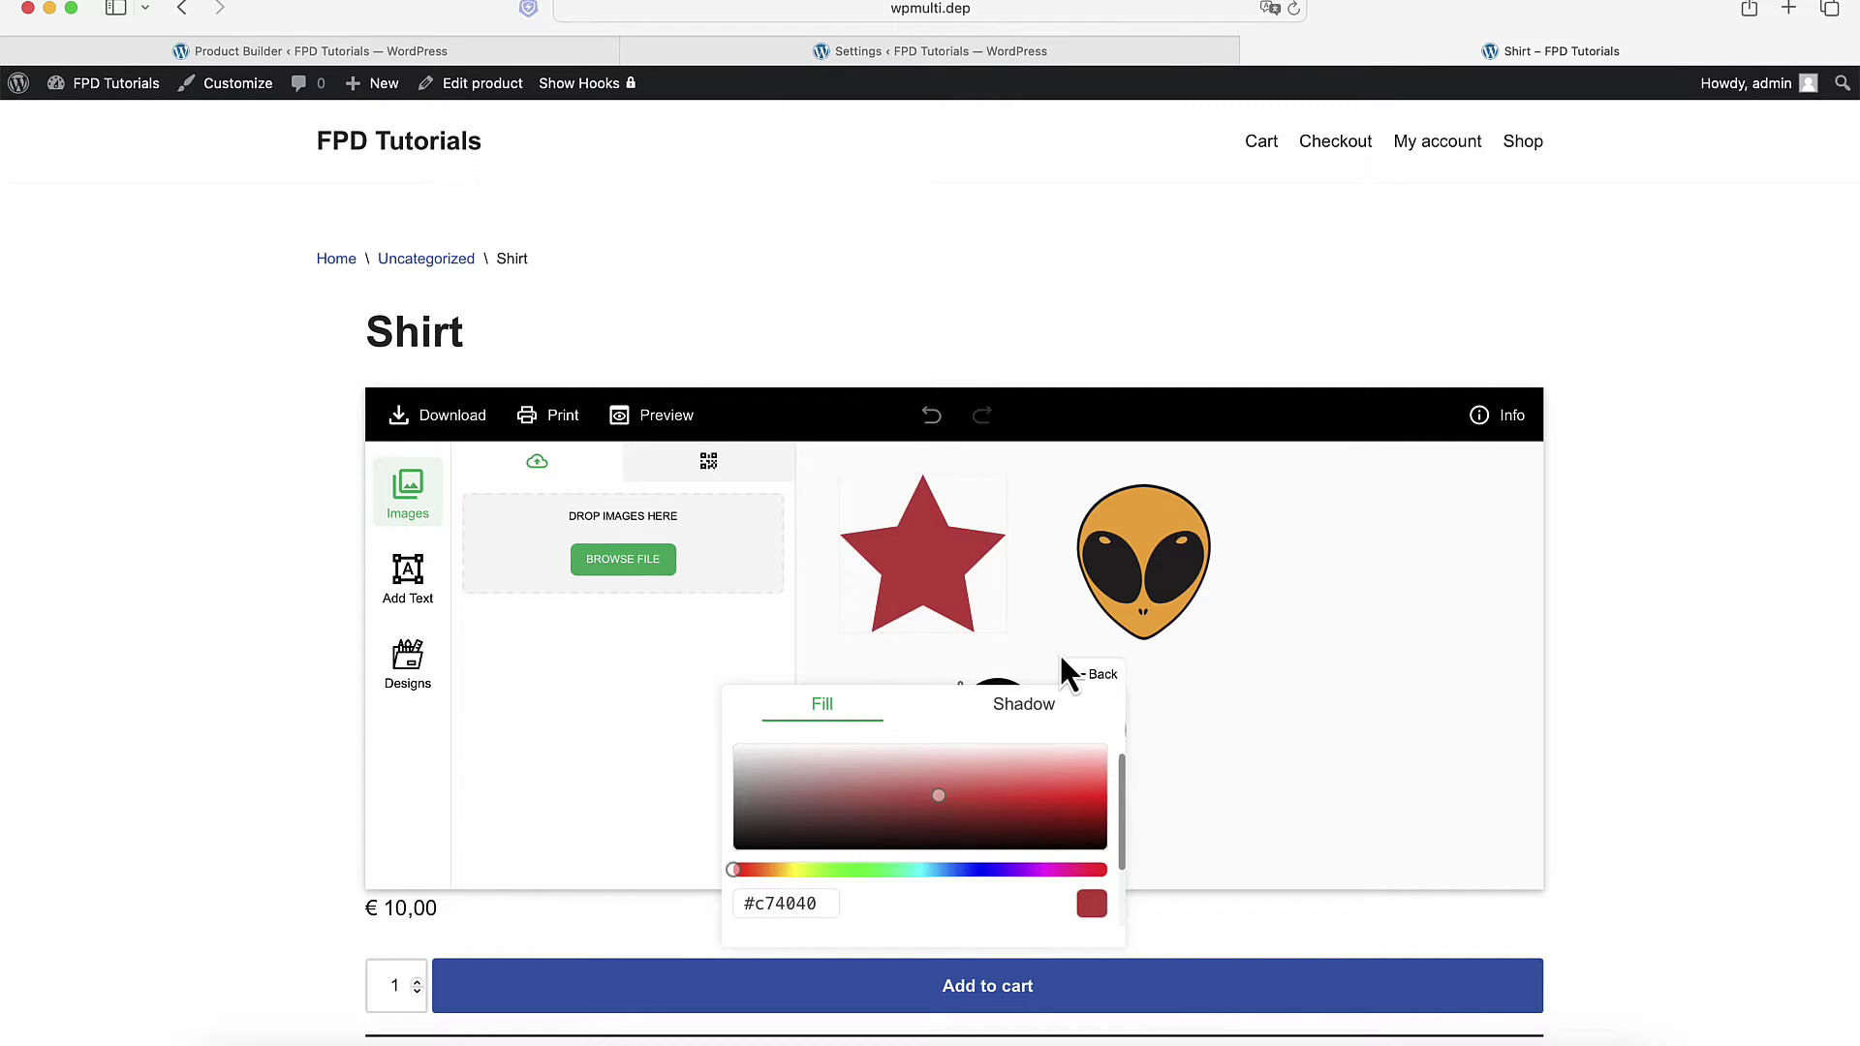
Darken the alien's orange part to #b68026 and turn its eyes pink.
left_click(1138, 567)
left_click(1167, 733)
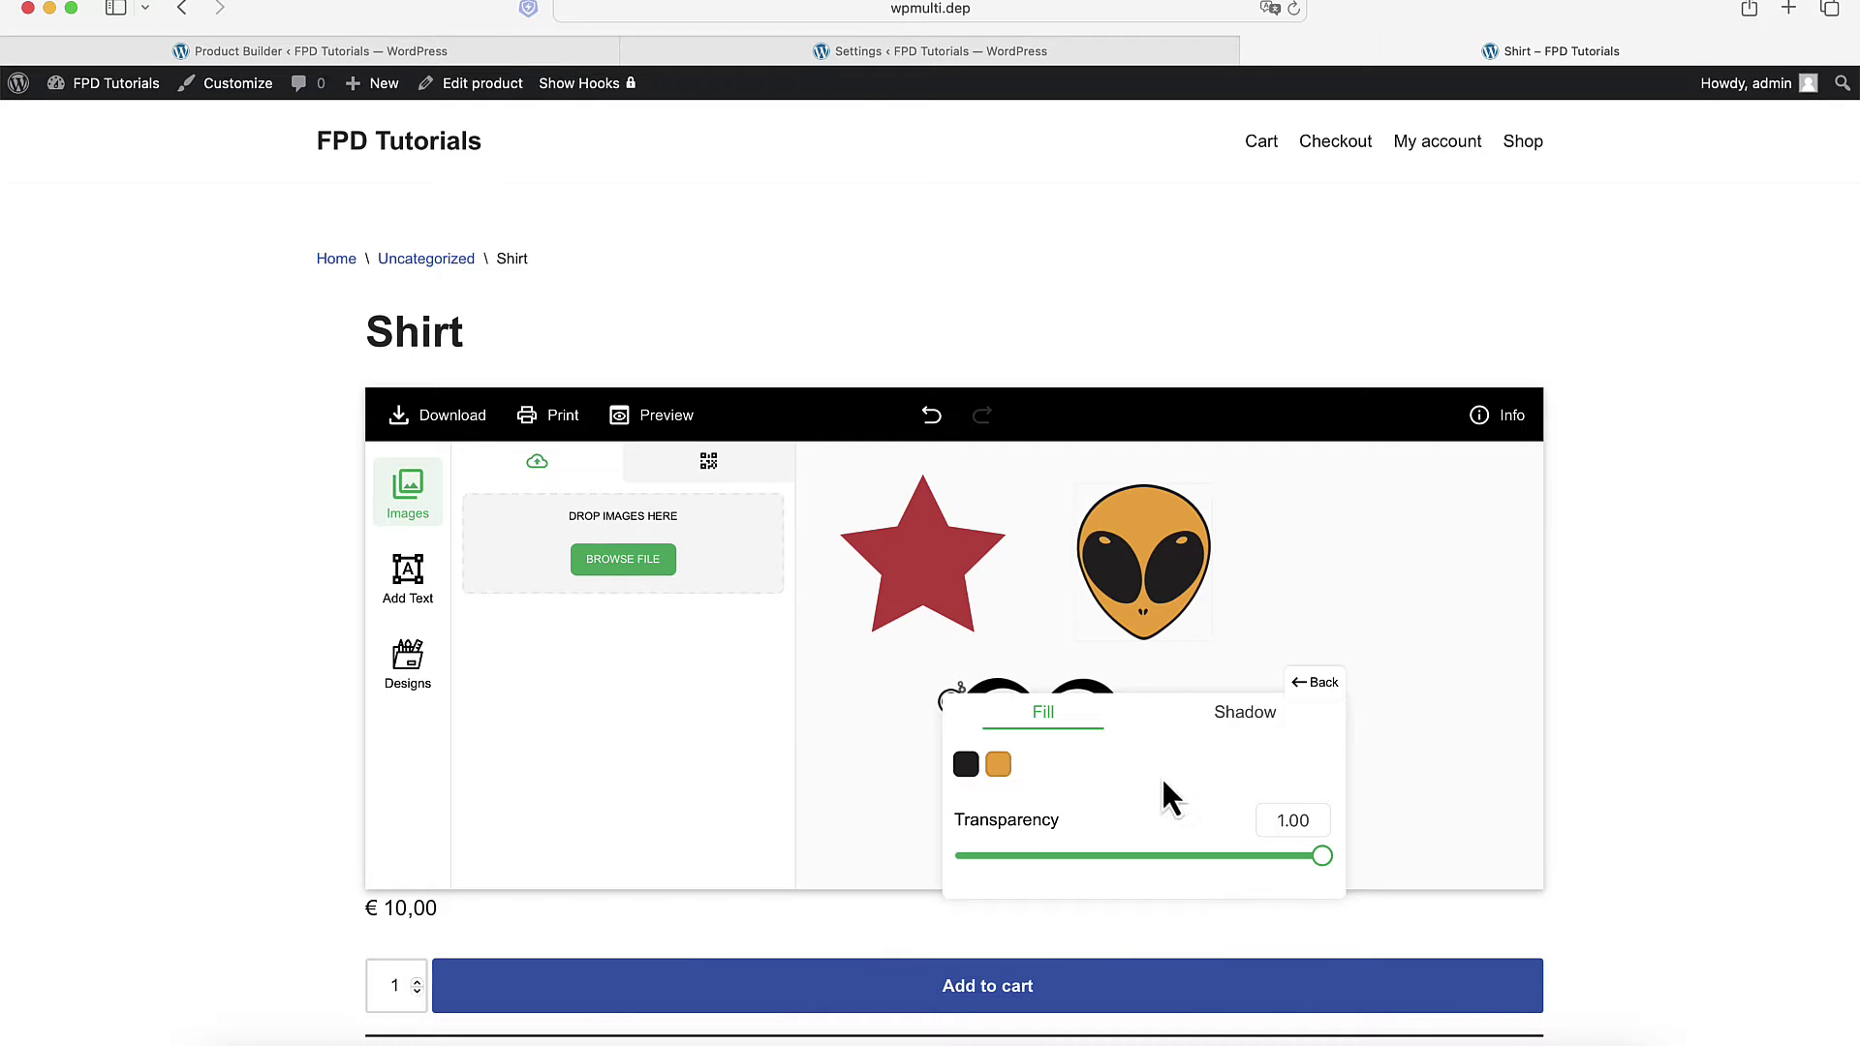
left_click(998, 764)
left_click_drag(1029, 856, 1260, 846)
left_click(967, 765)
left_click_drag(1056, 835, 1180, 823)
left_click(1303, 682)
Recolour the shirt's heart red with its colour picker.
left_click(968, 727)
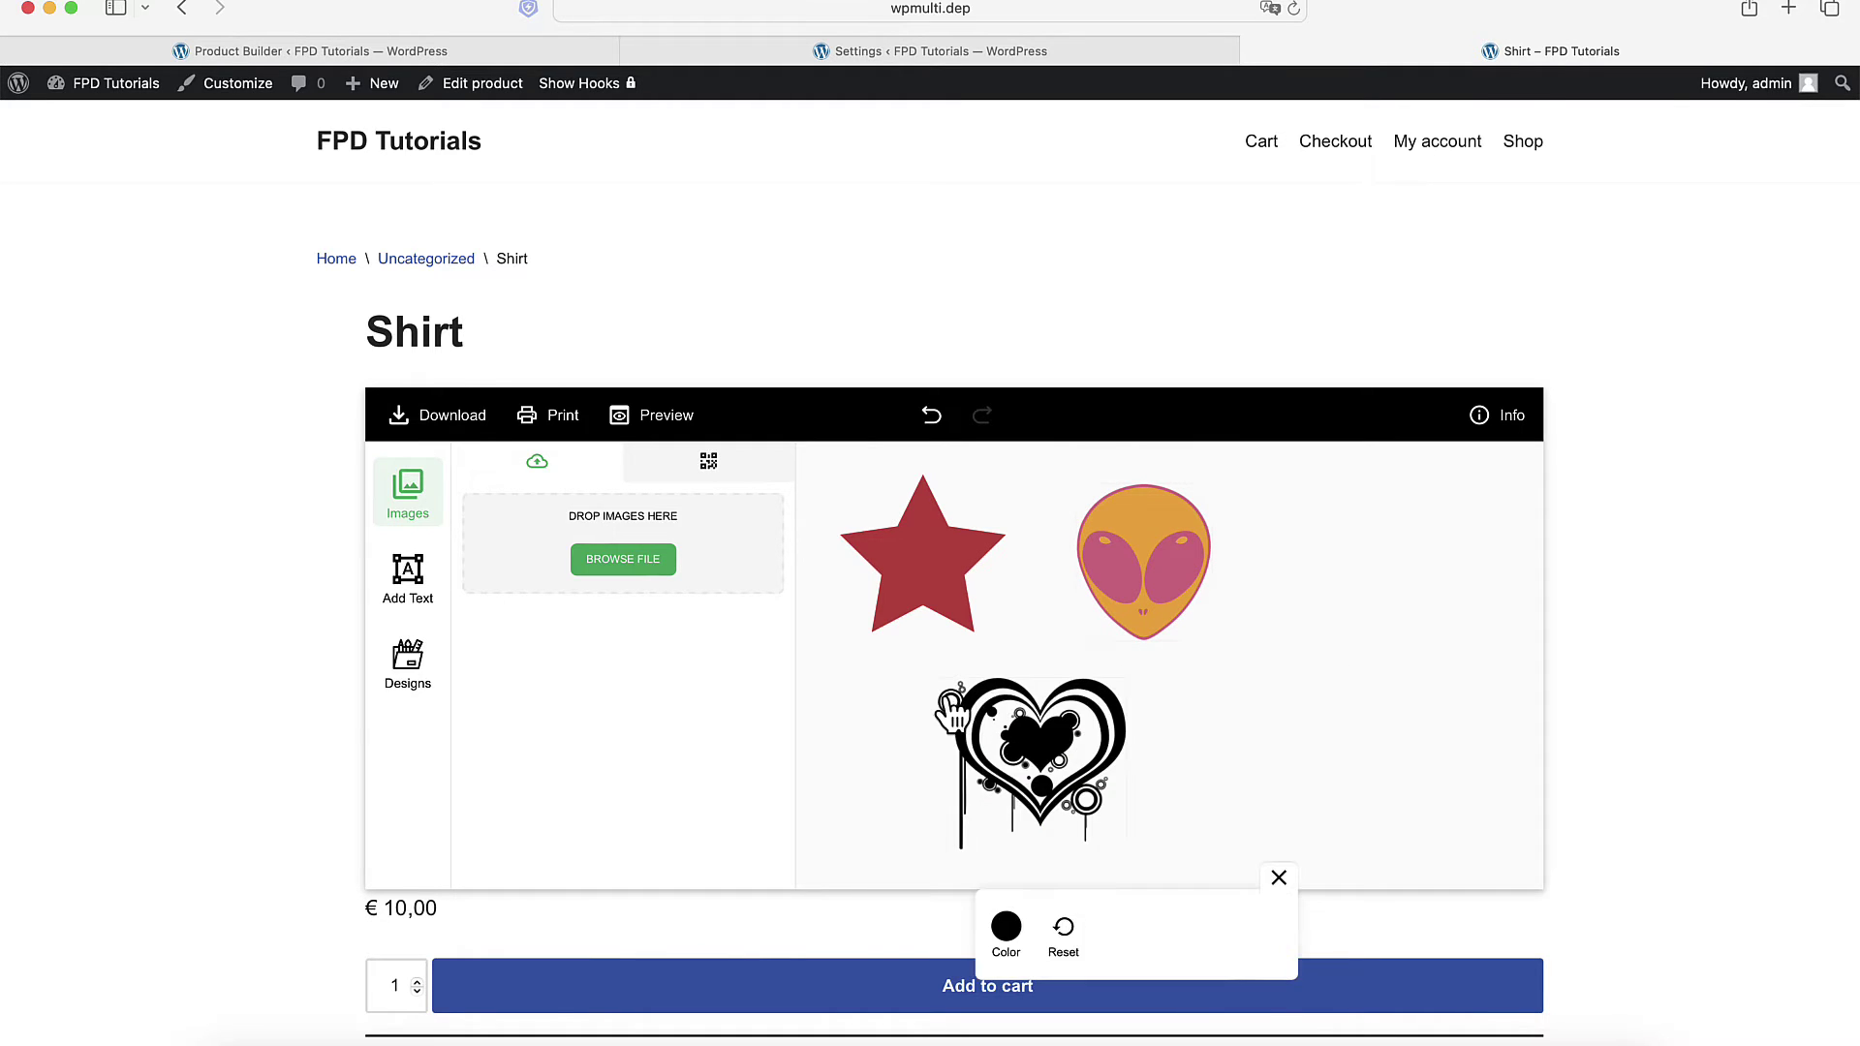
left_click(1006, 927)
left_click_drag(1075, 896, 1182, 933)
Back in Product Builder, switch off the star's Color Picker Per Path.
key("ctrl+Tab")
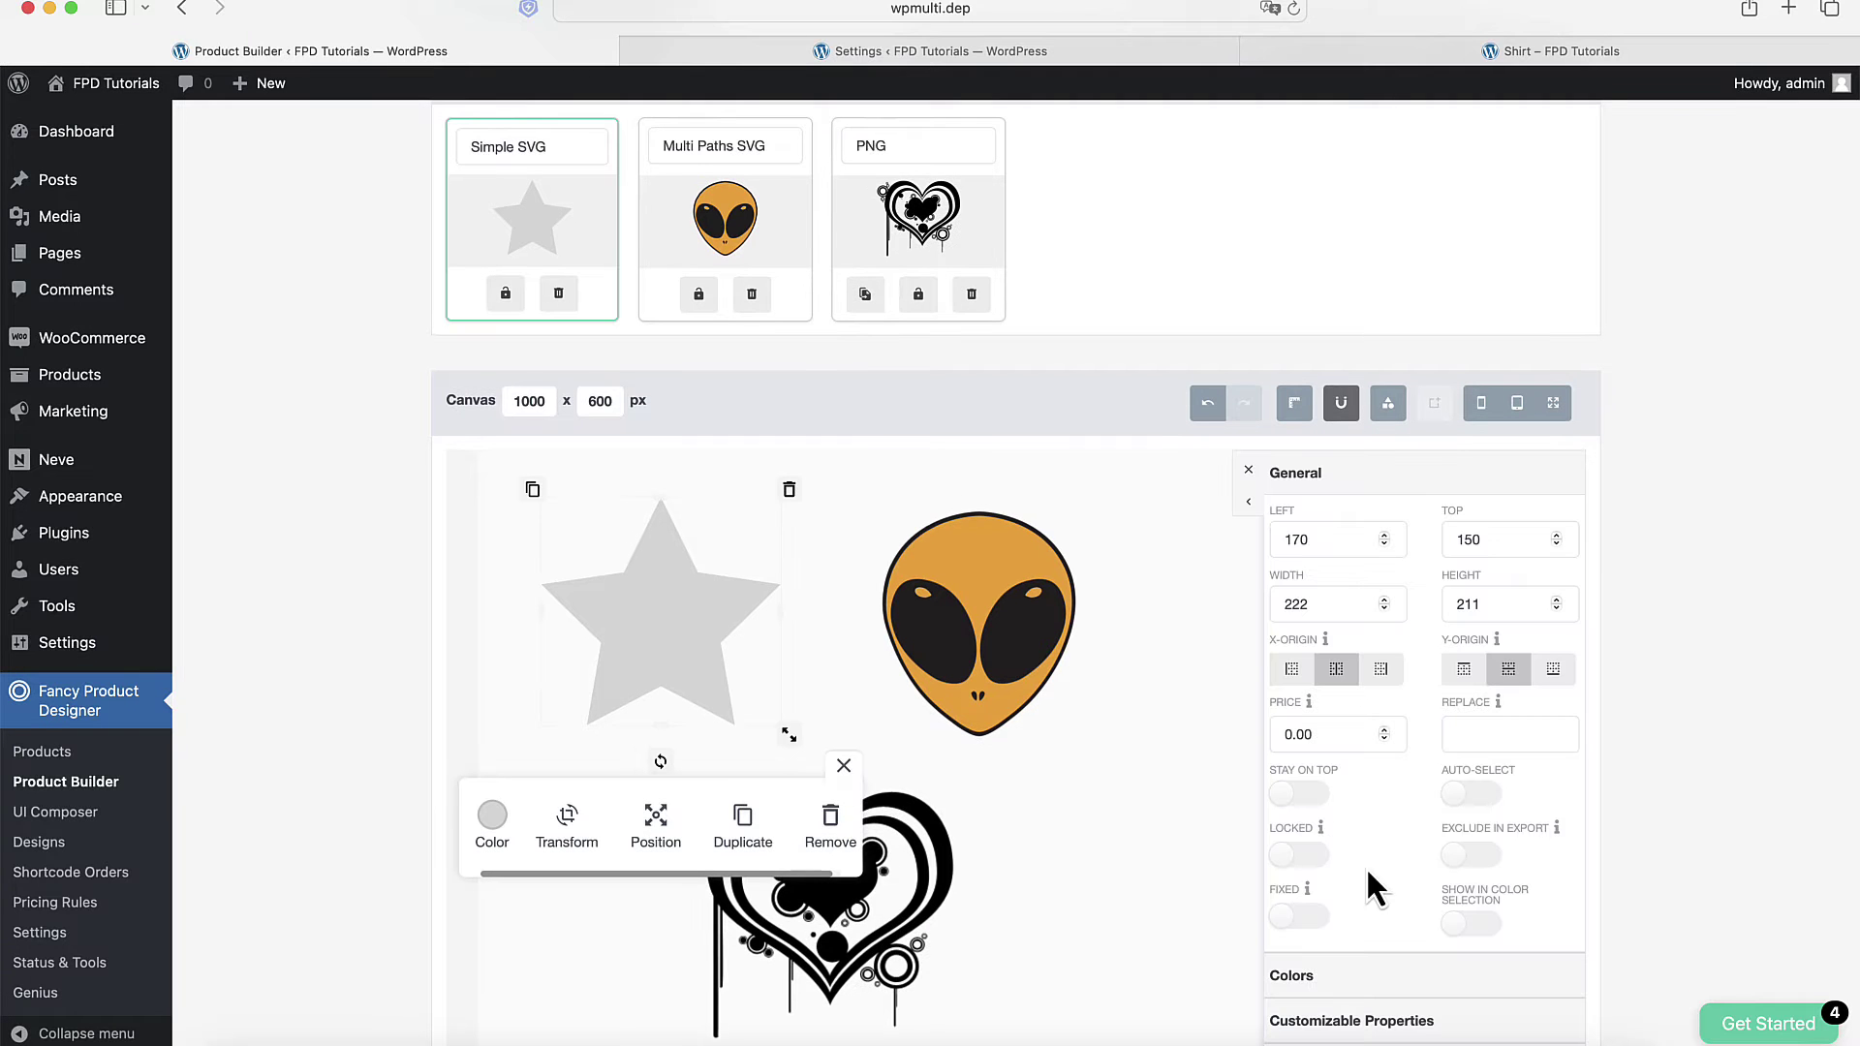
left_click(1302, 980)
left_click(1299, 643)
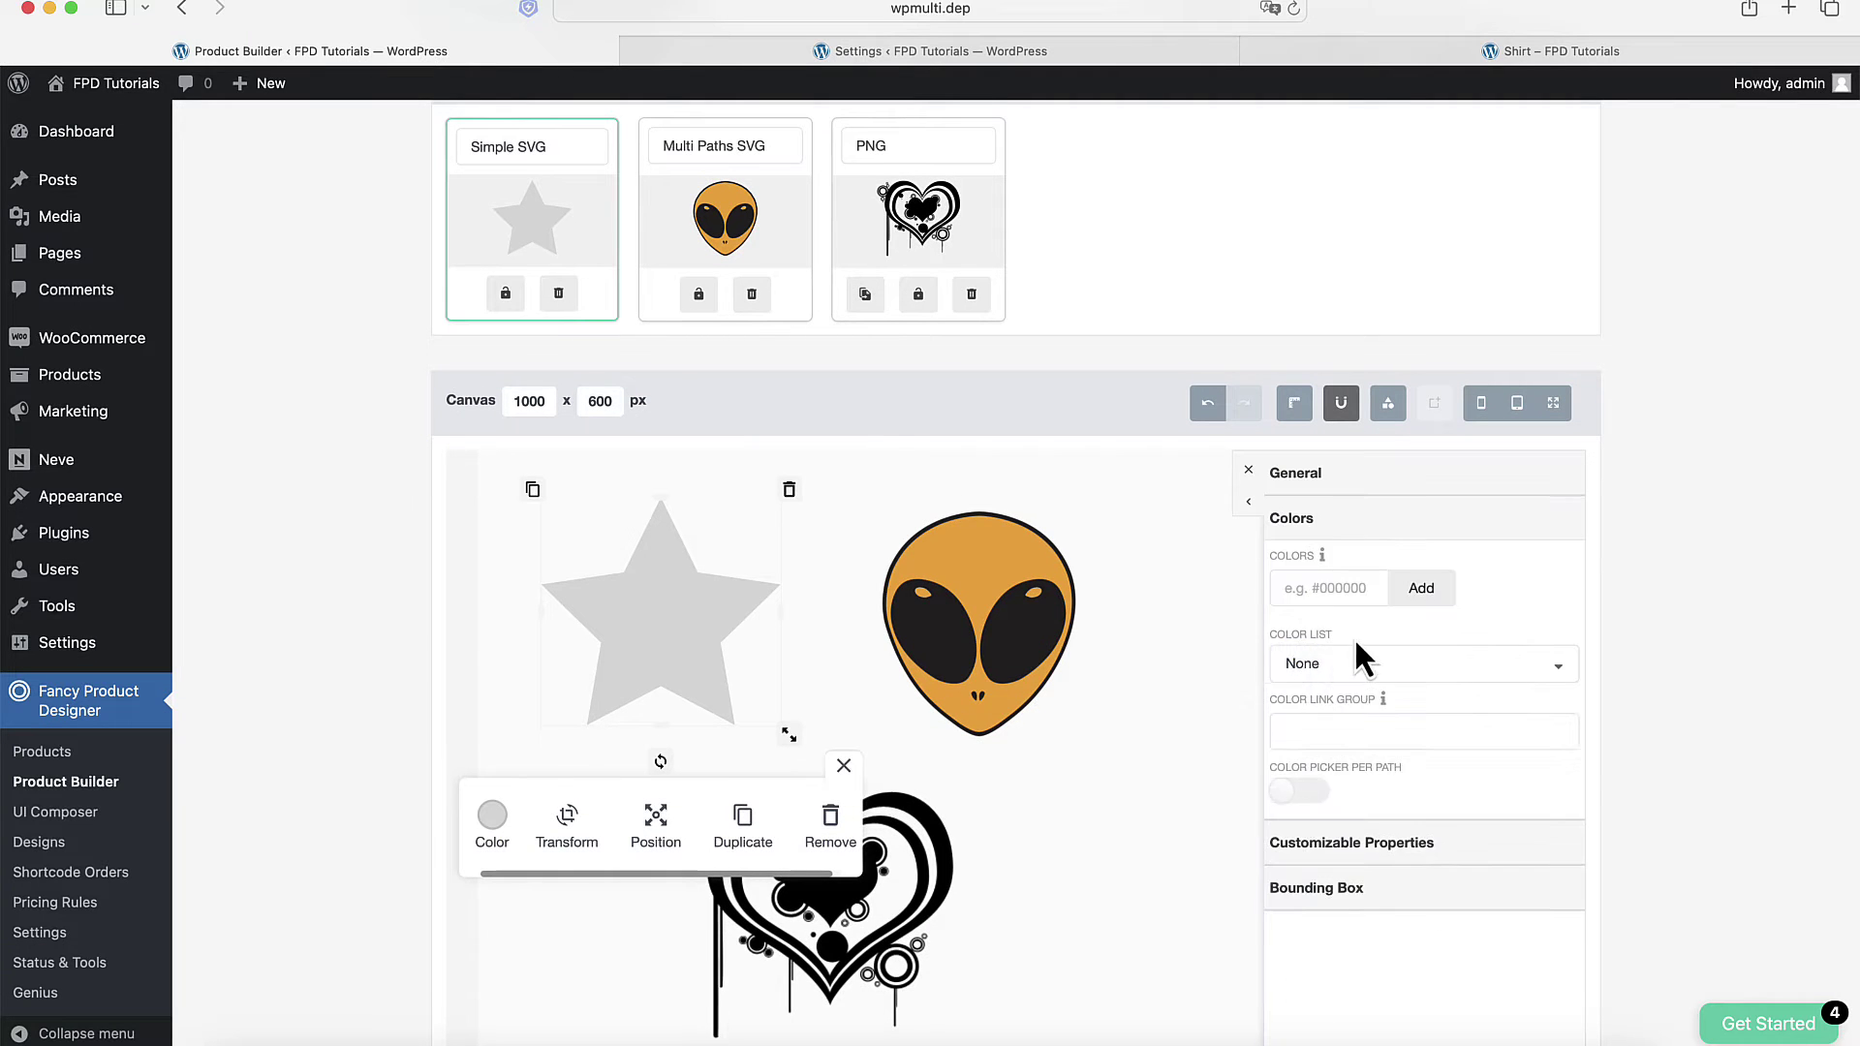
Add #000, #FFF and #990000 as the star's allowed colours.
left_click(1308, 587)
type("#000")
key("Return")
type("#ff")
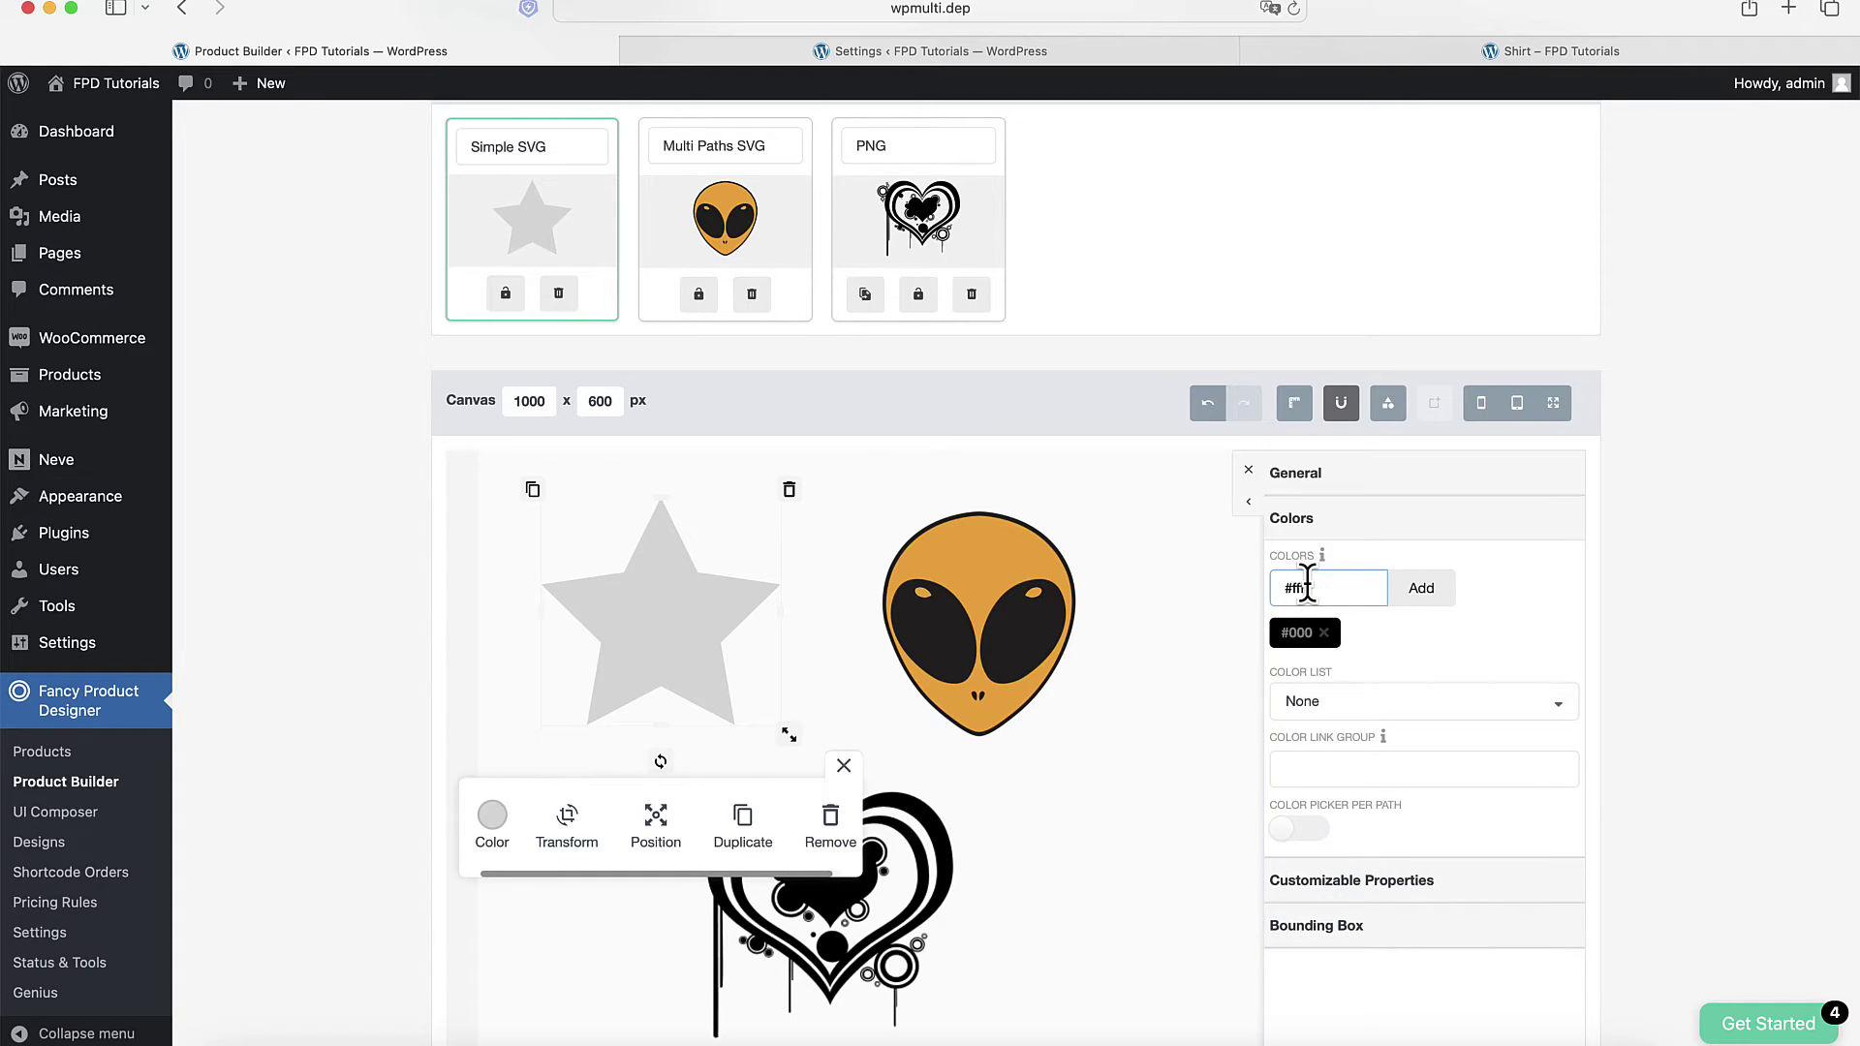
type("f")
key("Return")
type("#990000")
key("Return")
scroll(683, 434, "up", 3)
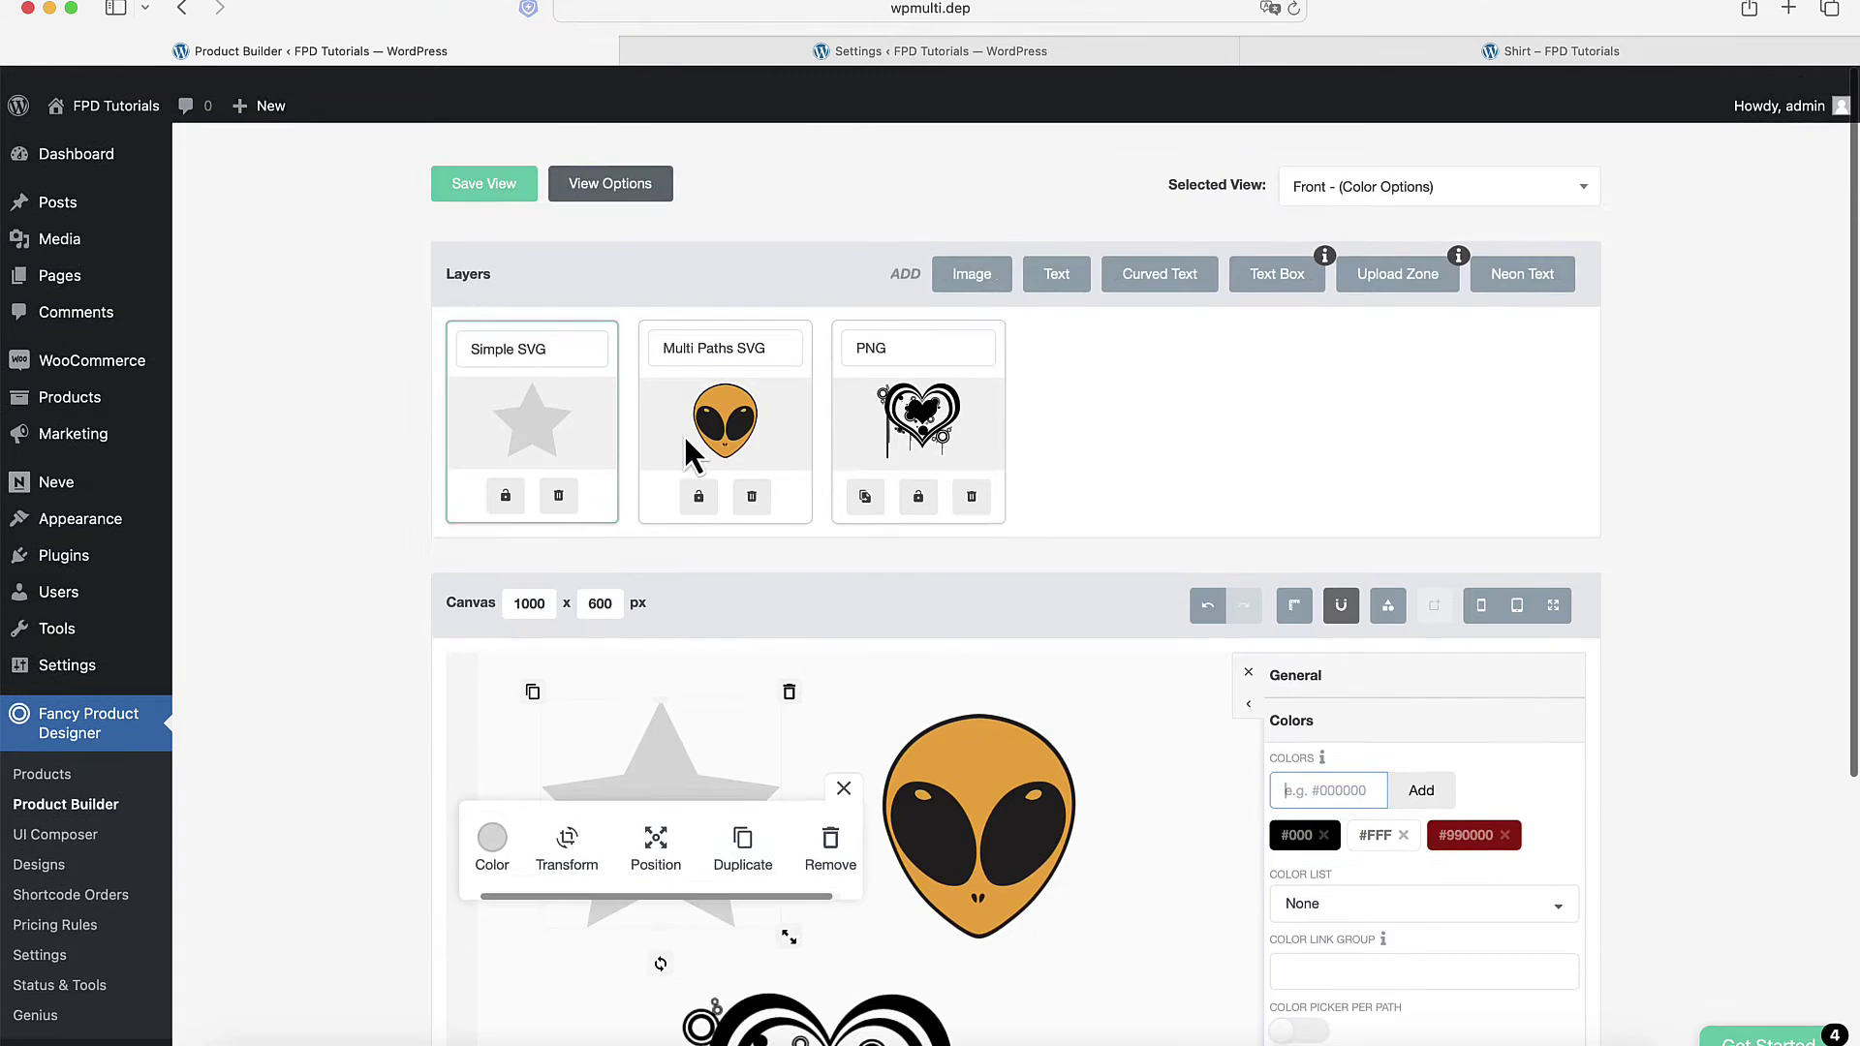
Reload the Shirt page and try the star's red, white and black swatches, ending on black.
left_click(1365, 64)
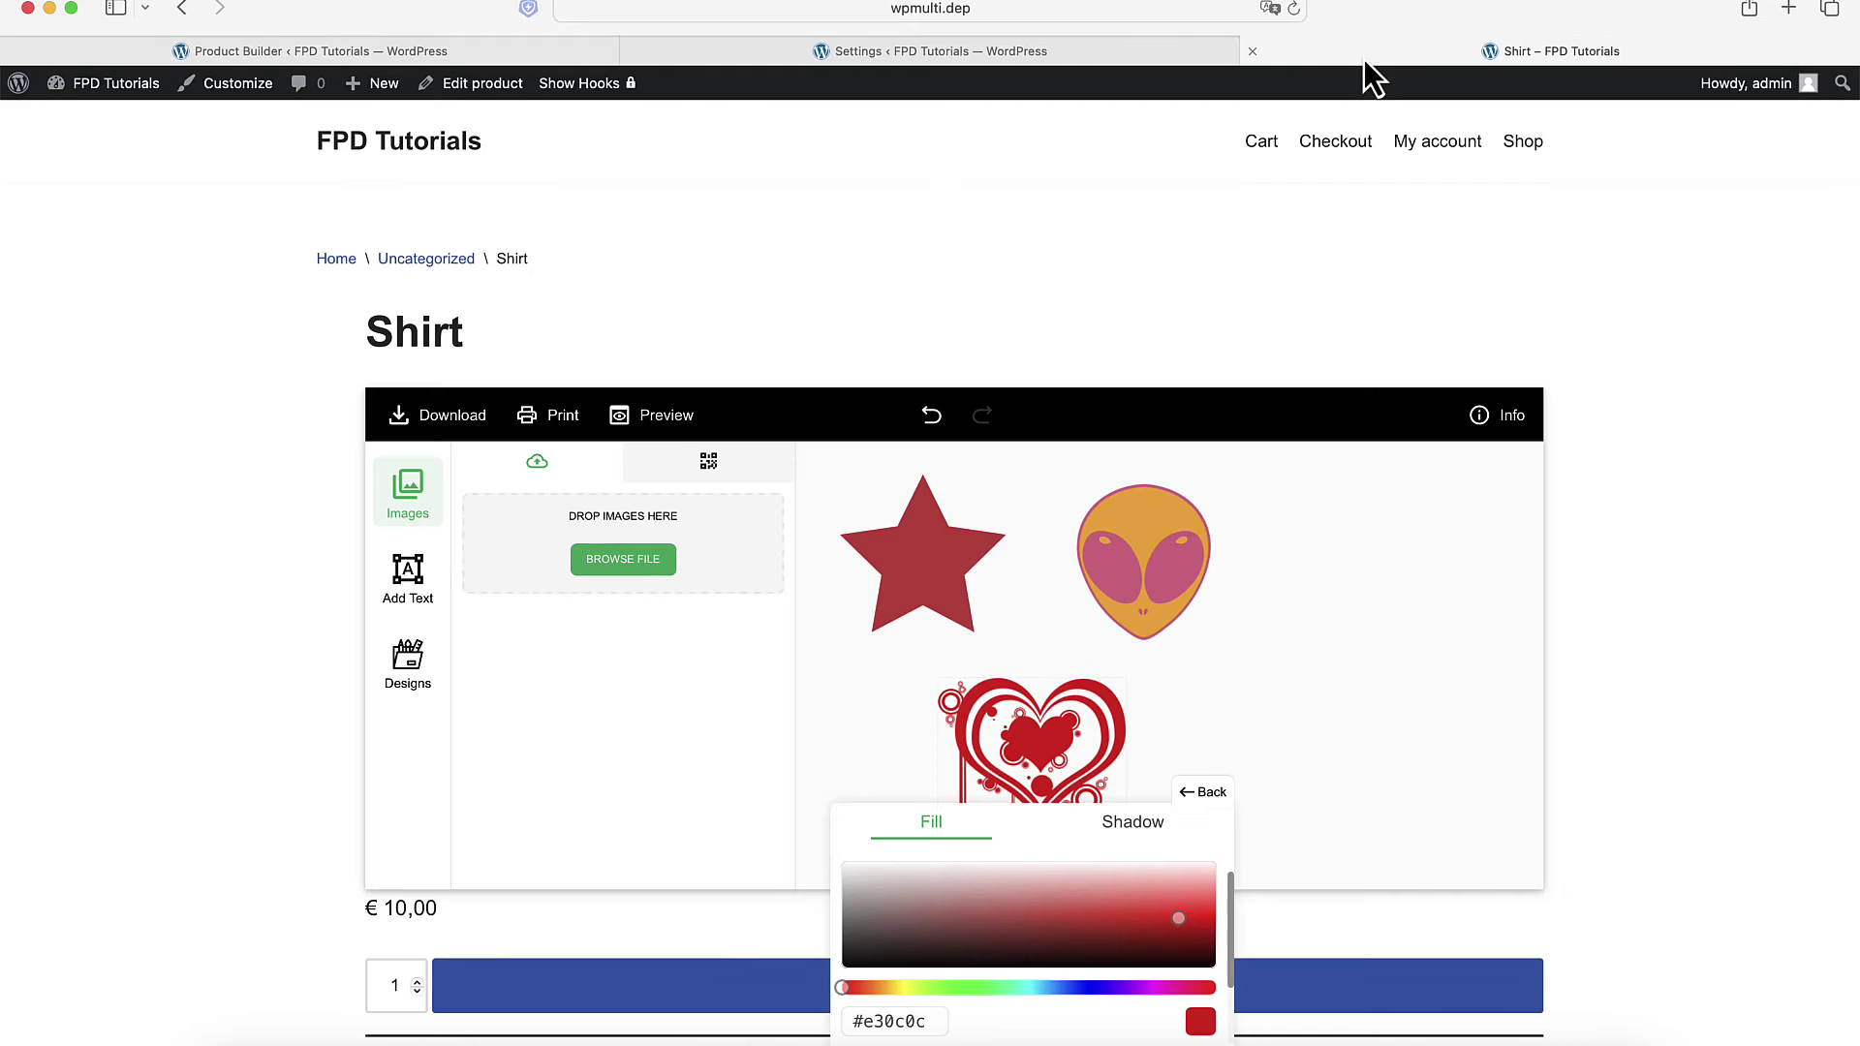
left_click(1294, 9)
left_click(983, 560)
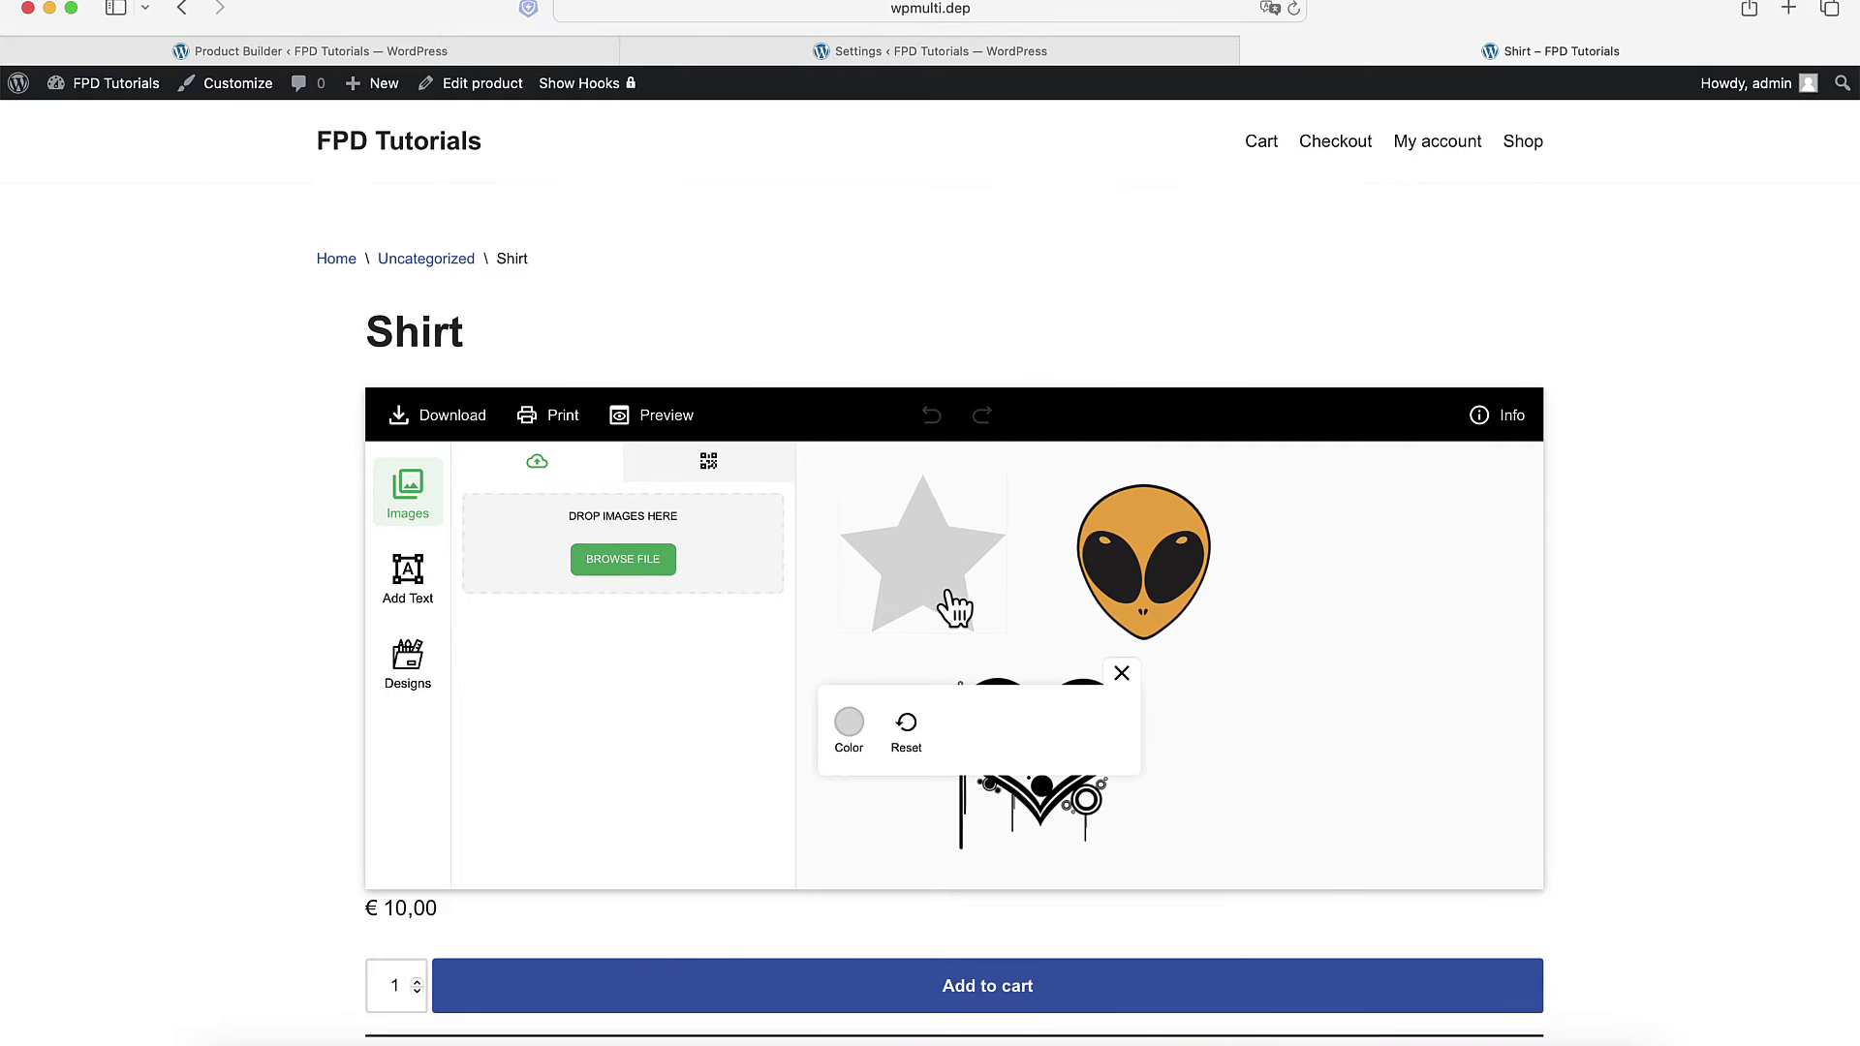
left_click(852, 726)
left_click(810, 760)
left_click(777, 760)
left_click(745, 763)
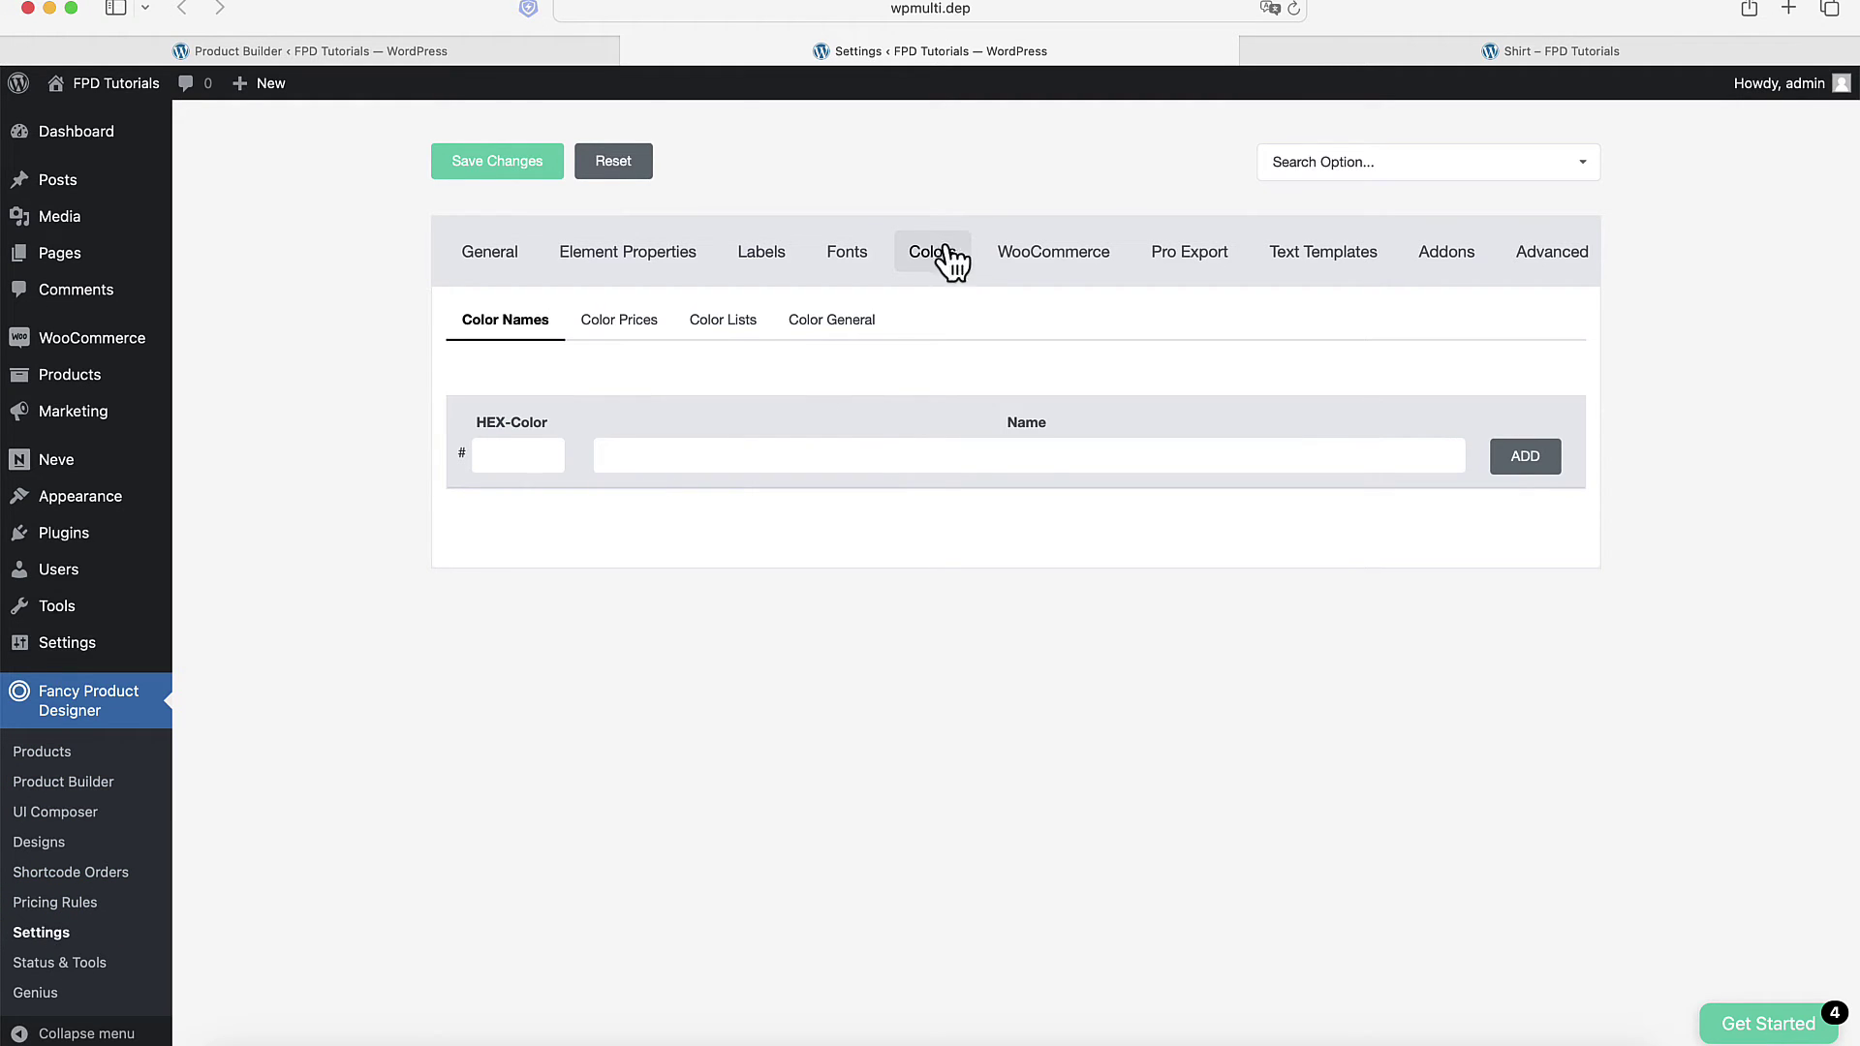
Create a new colour list named My Color List.
left_click(729, 329)
left_click(543, 418)
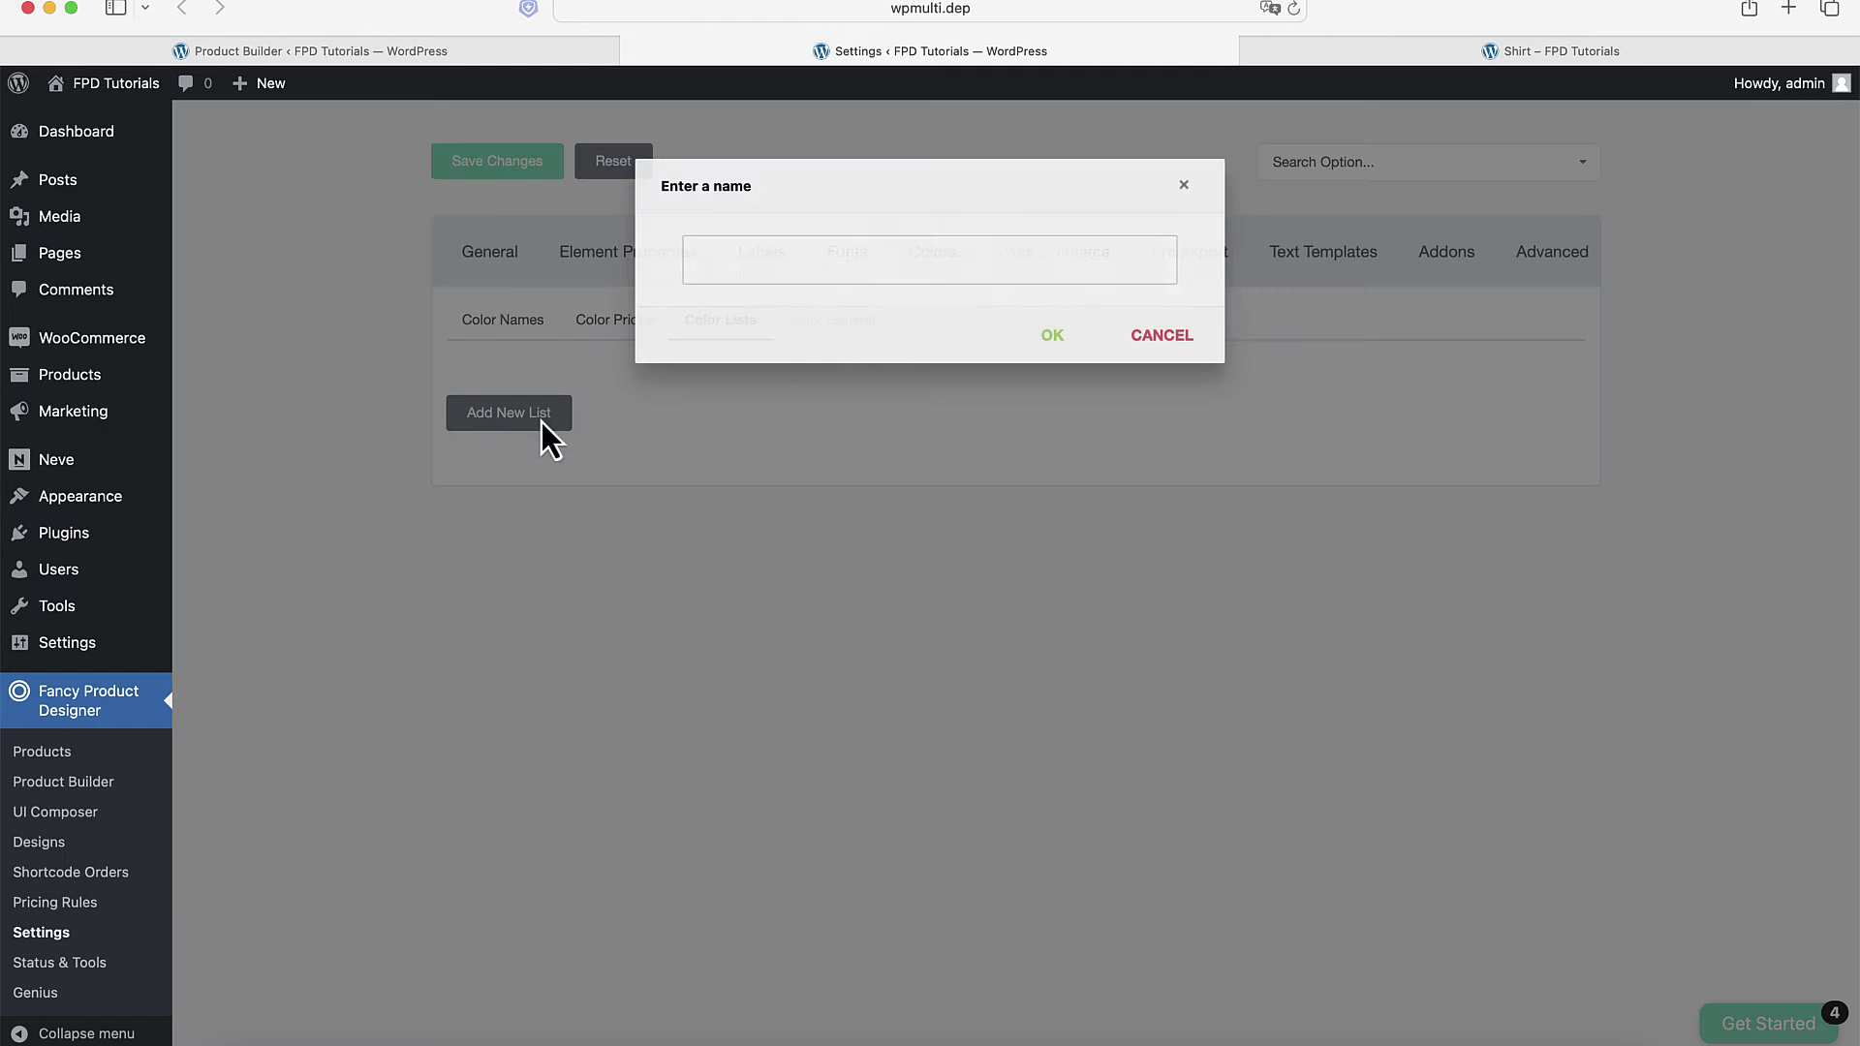
type("My Colo")
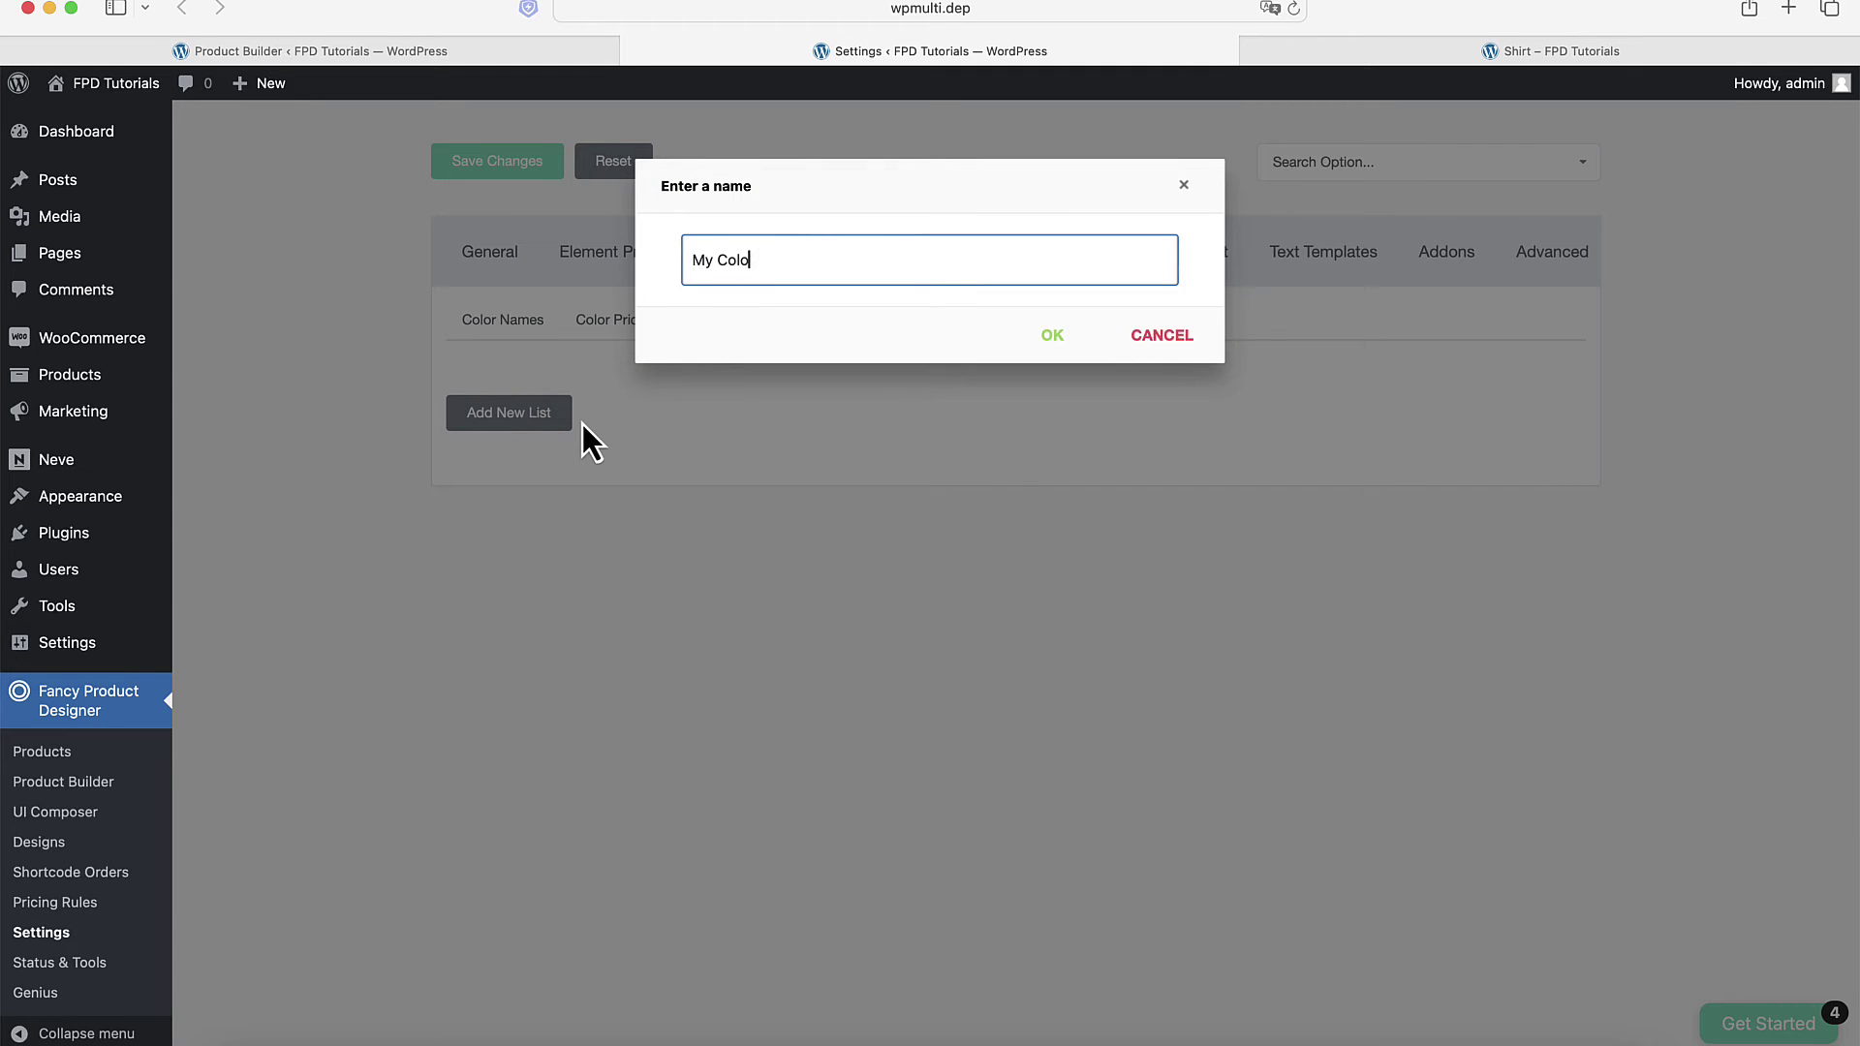
type("r List")
key("Return")
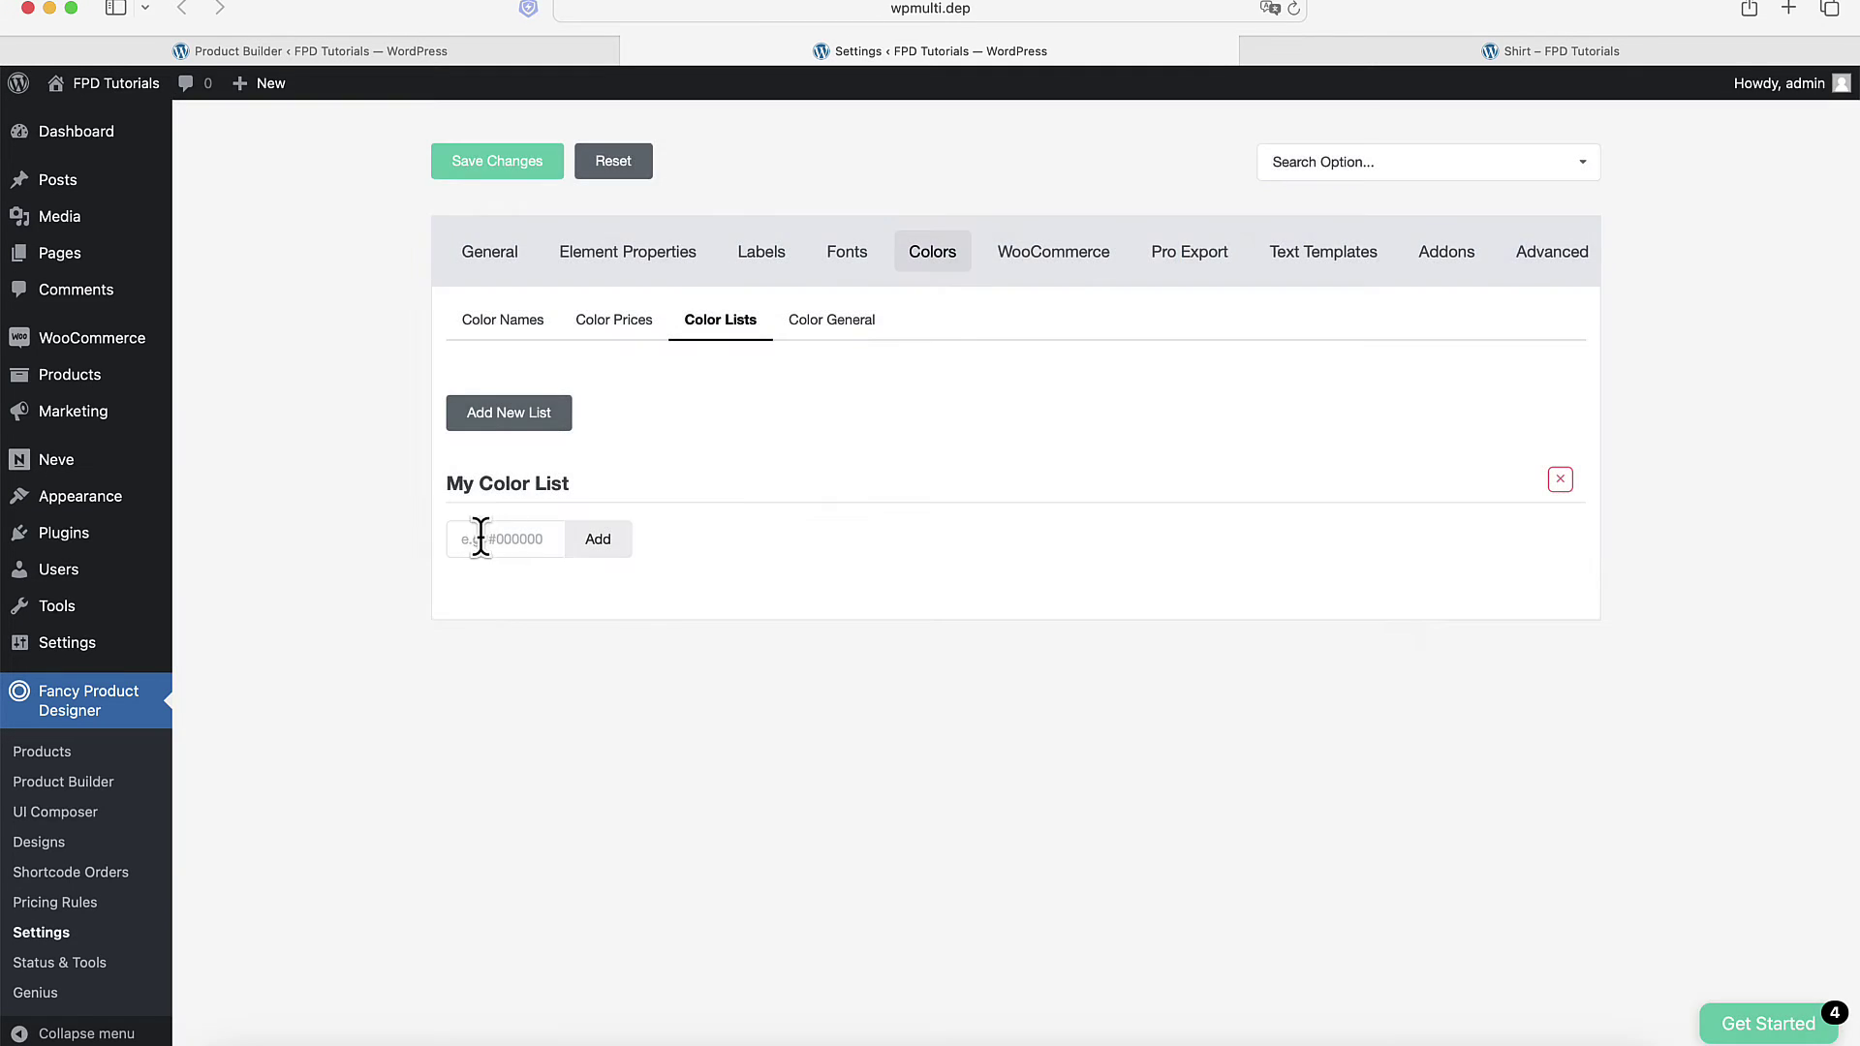
Paste #2980B9, #C0392B and #2C3E50 into My Color List and save the changes.
left_click(479, 539)
type("#2980B9,#C0392B,#2C3E50")
left_click(598, 540)
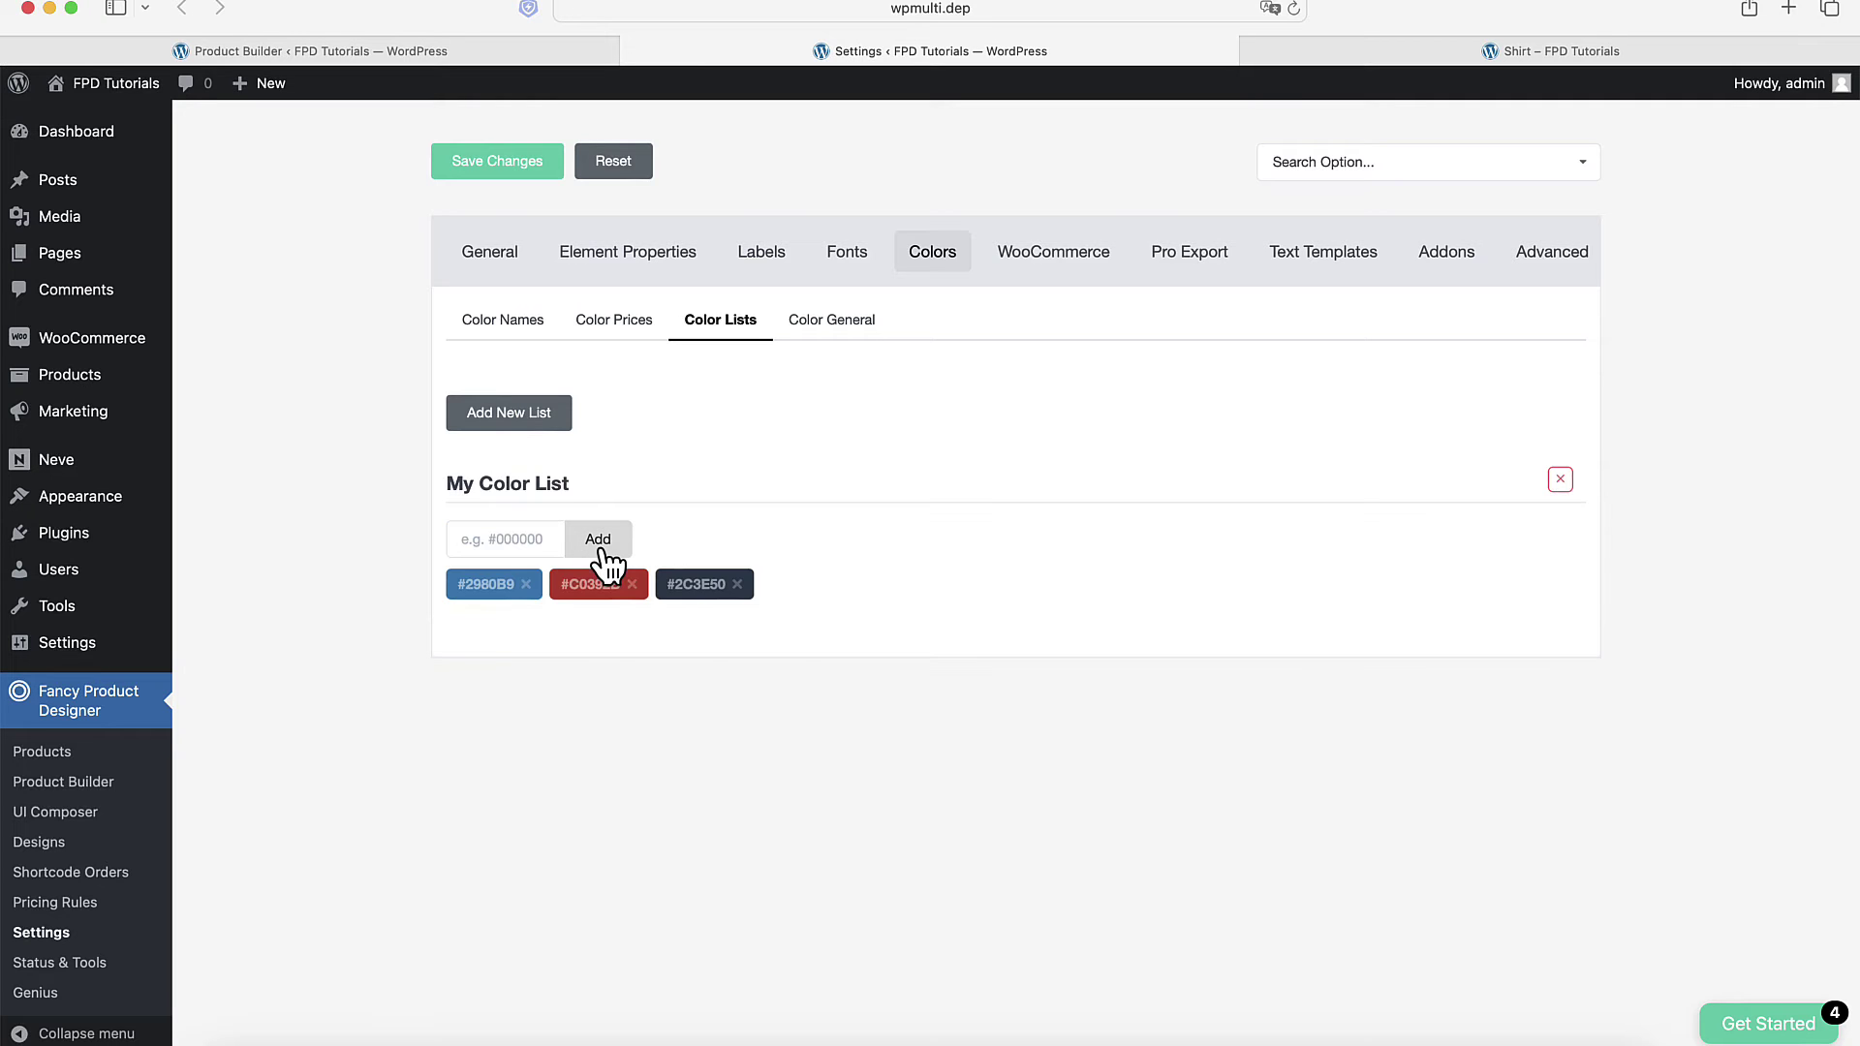
left_click(519, 167)
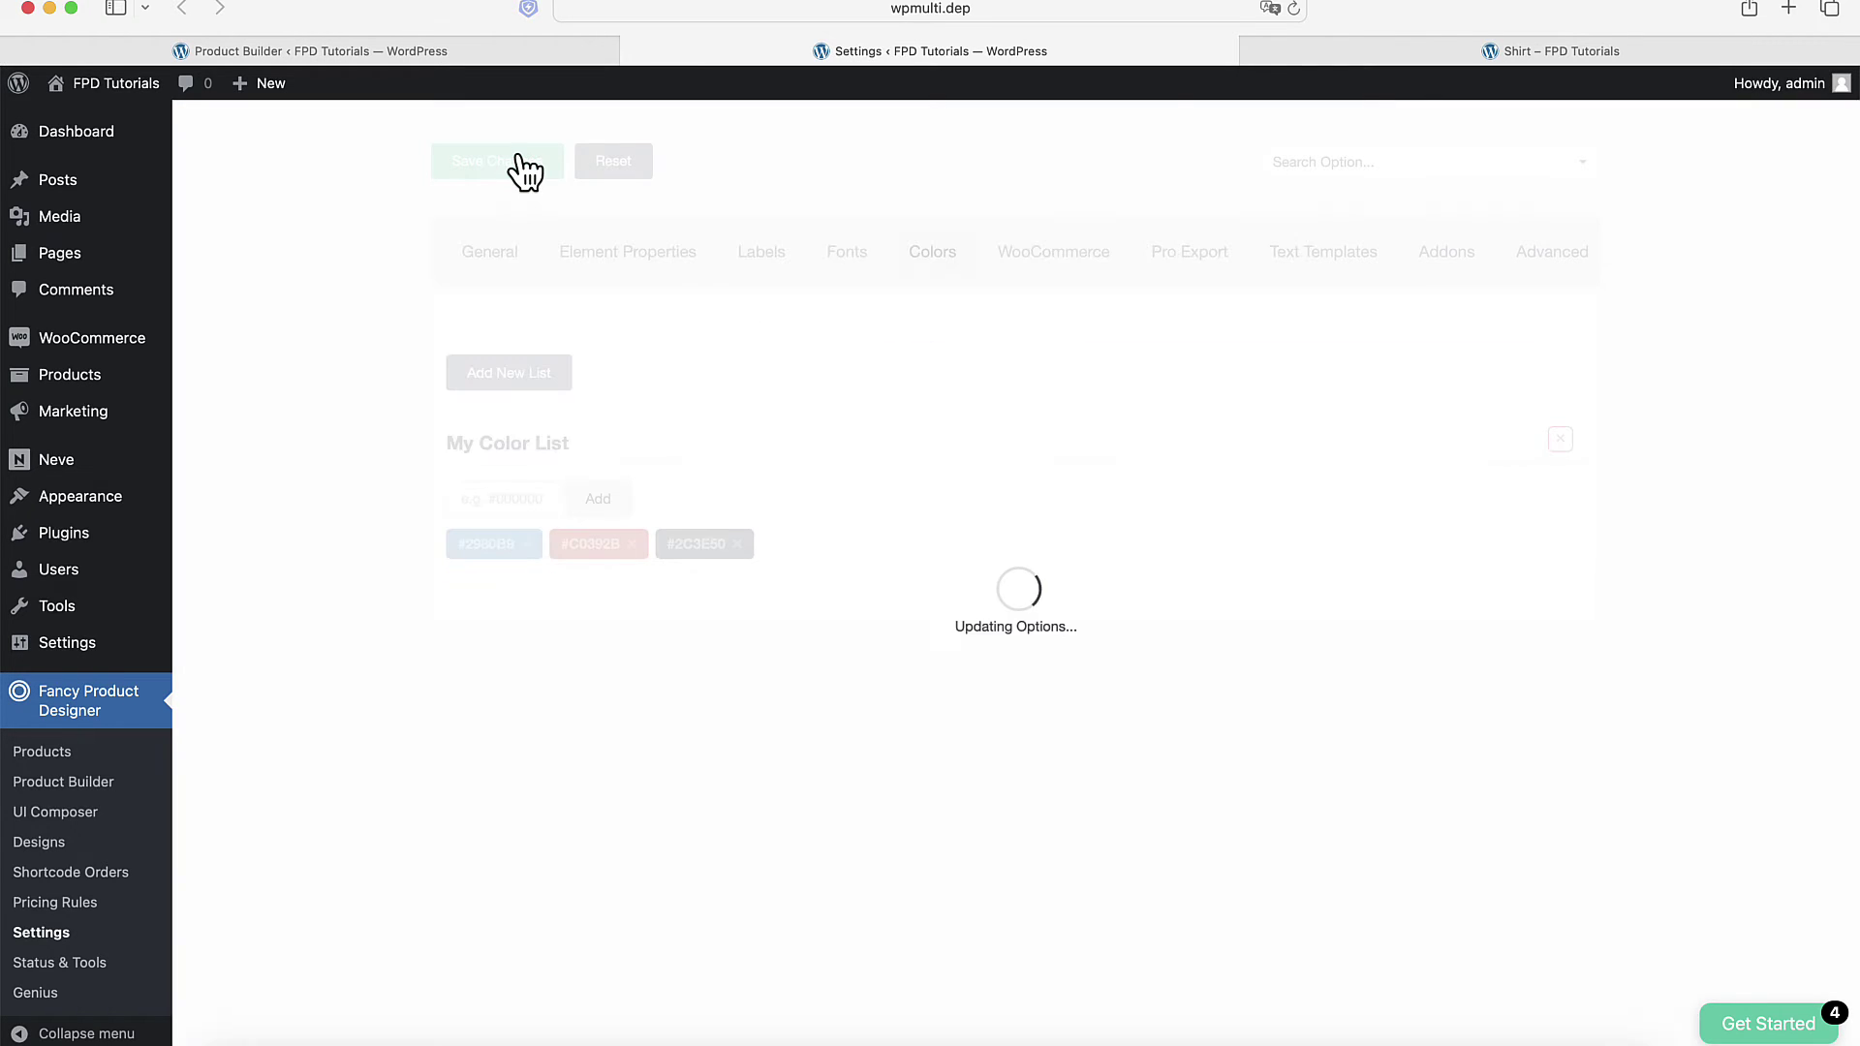
Assign My Color List to the star layer and save the view.
left_click(319, 51)
left_click(636, 759)
scroll(1531, 909, "down", 5)
left_click(1376, 799)
left_click(1356, 475)
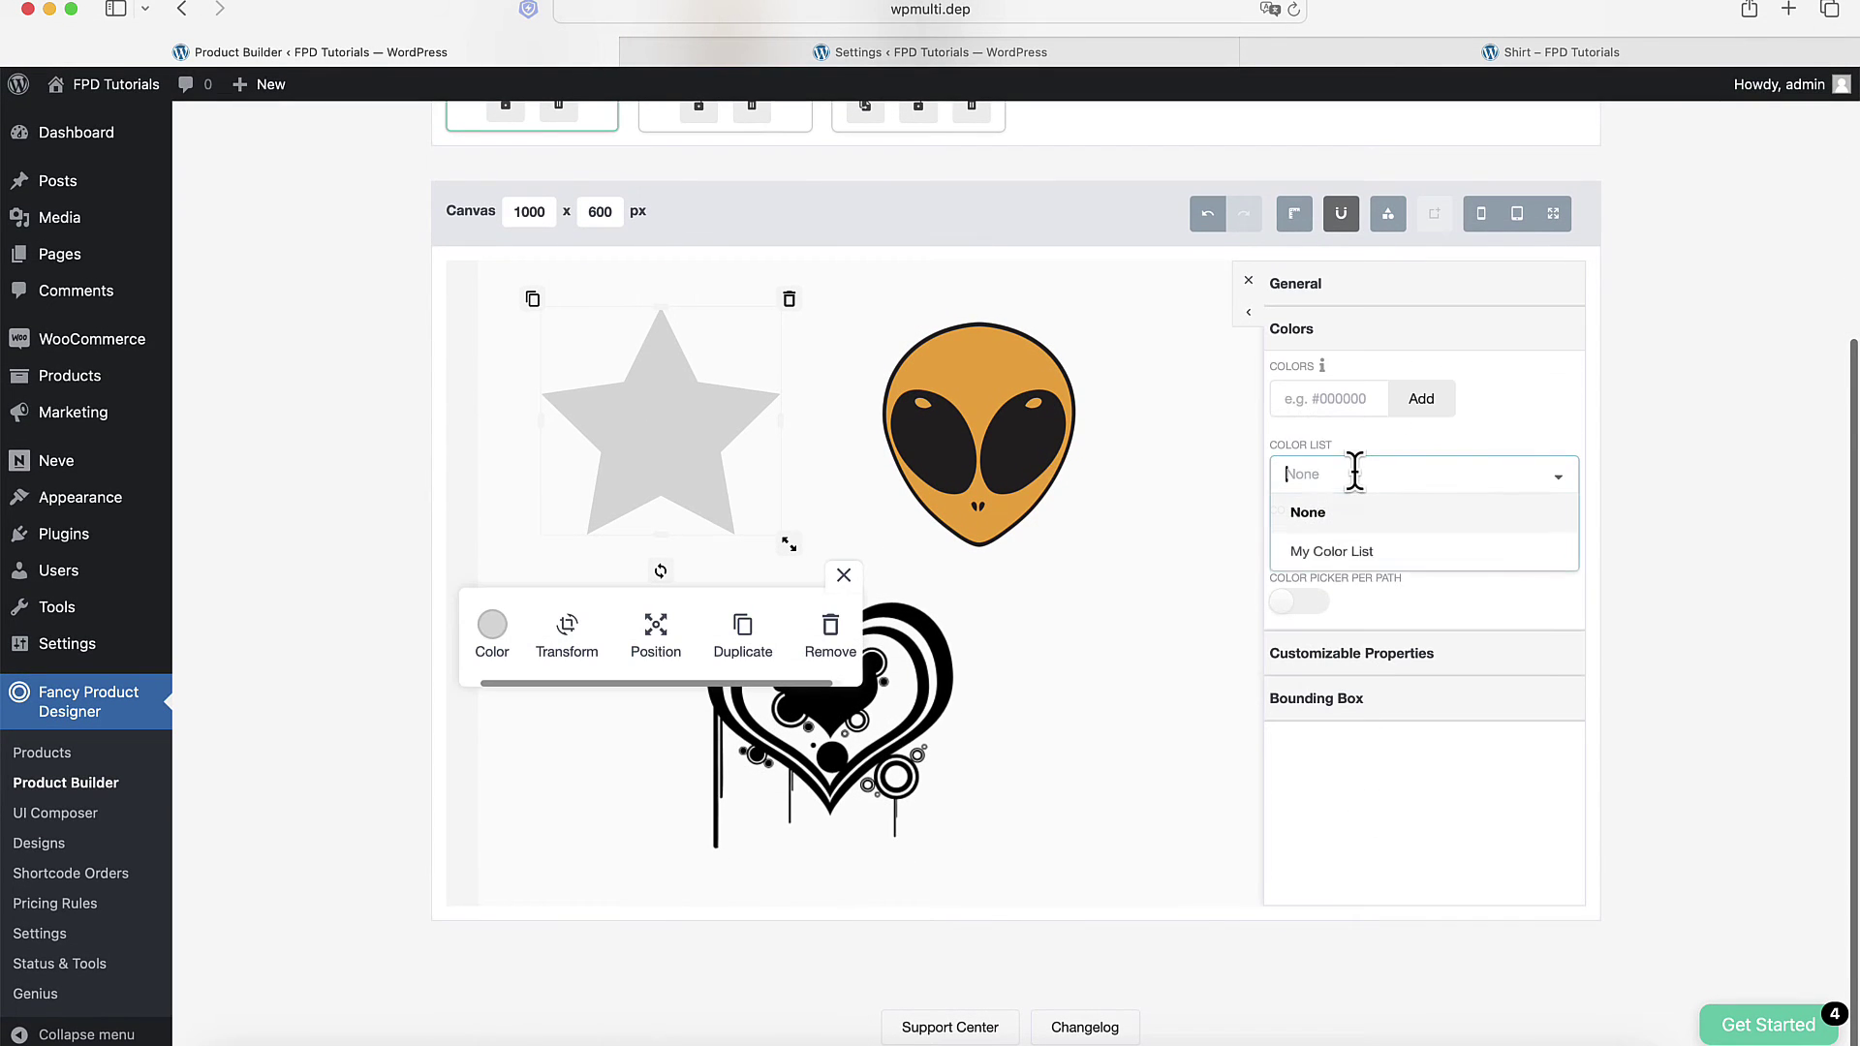
left_click(1335, 552)
scroll(978, 498, "up", 4)
left_click(533, 160)
Reload the Shirt page and fill the star dark navy from its new list.
left_click(1422, 57)
left_click(1293, 10)
left_click(964, 597)
left_click(852, 728)
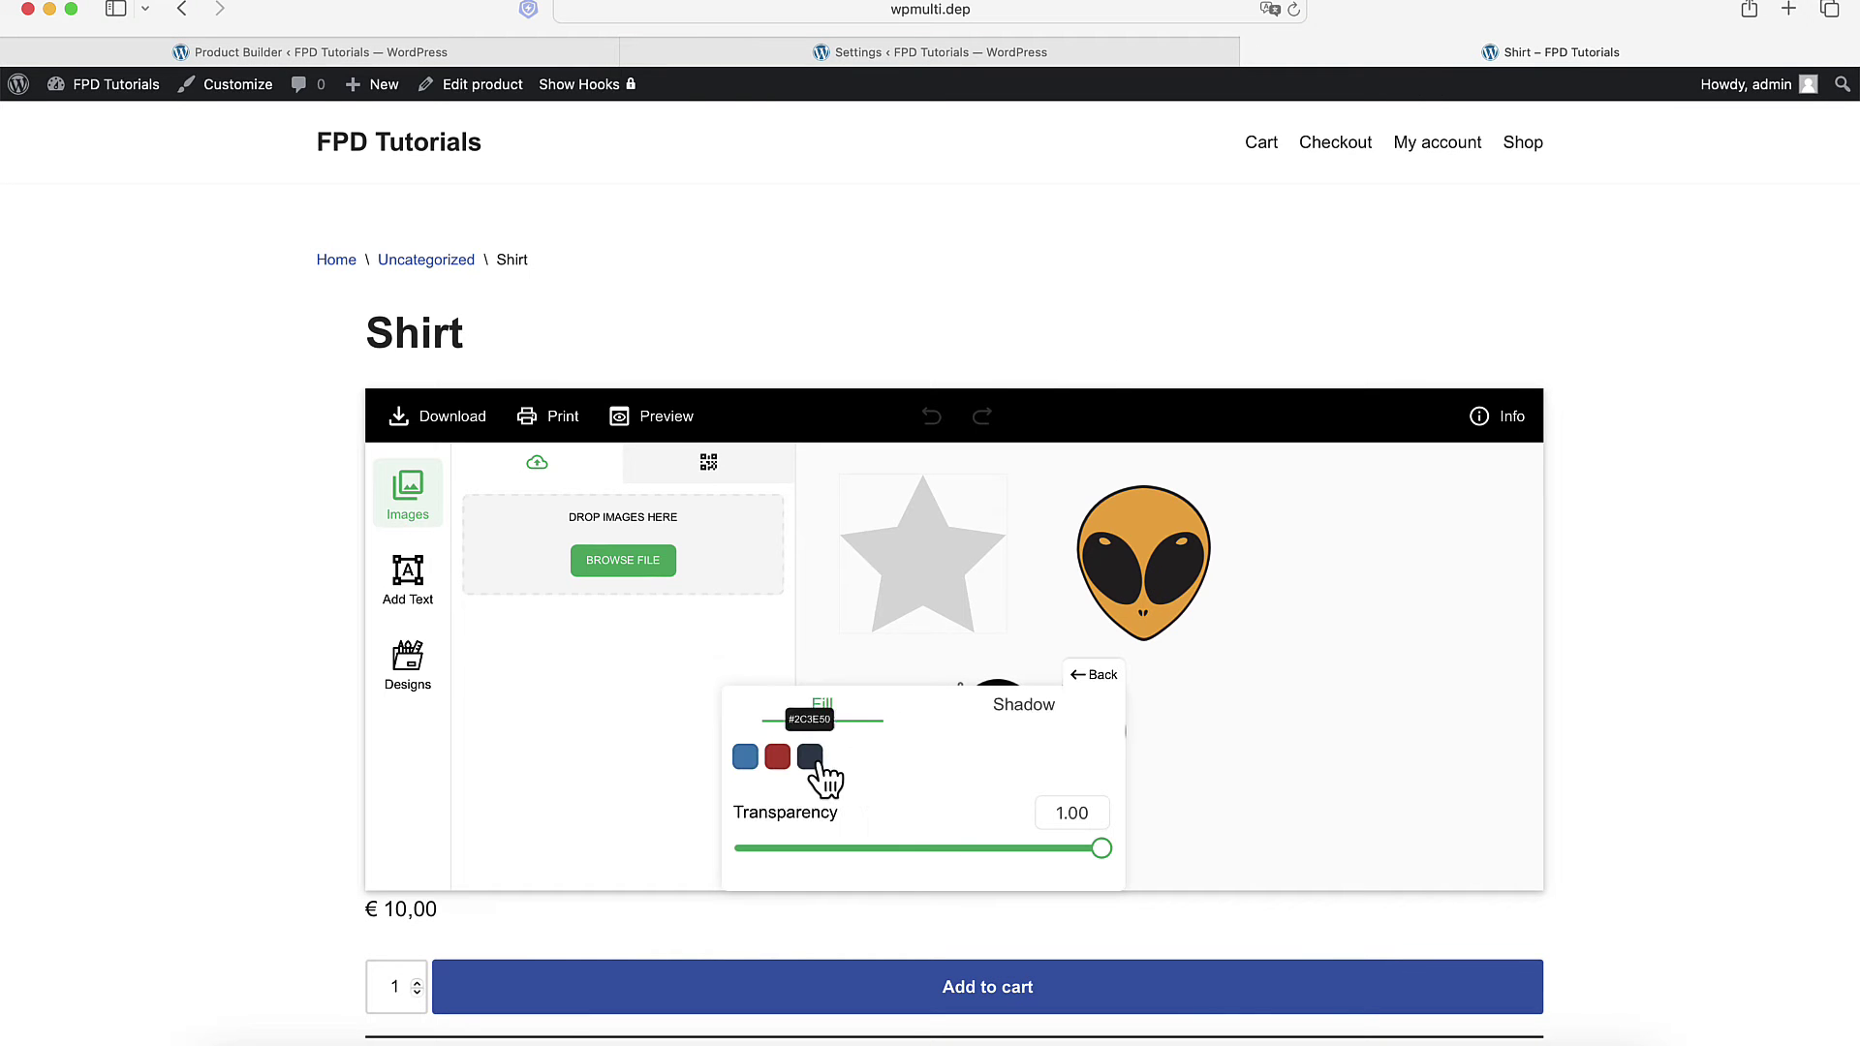
left_click(811, 759)
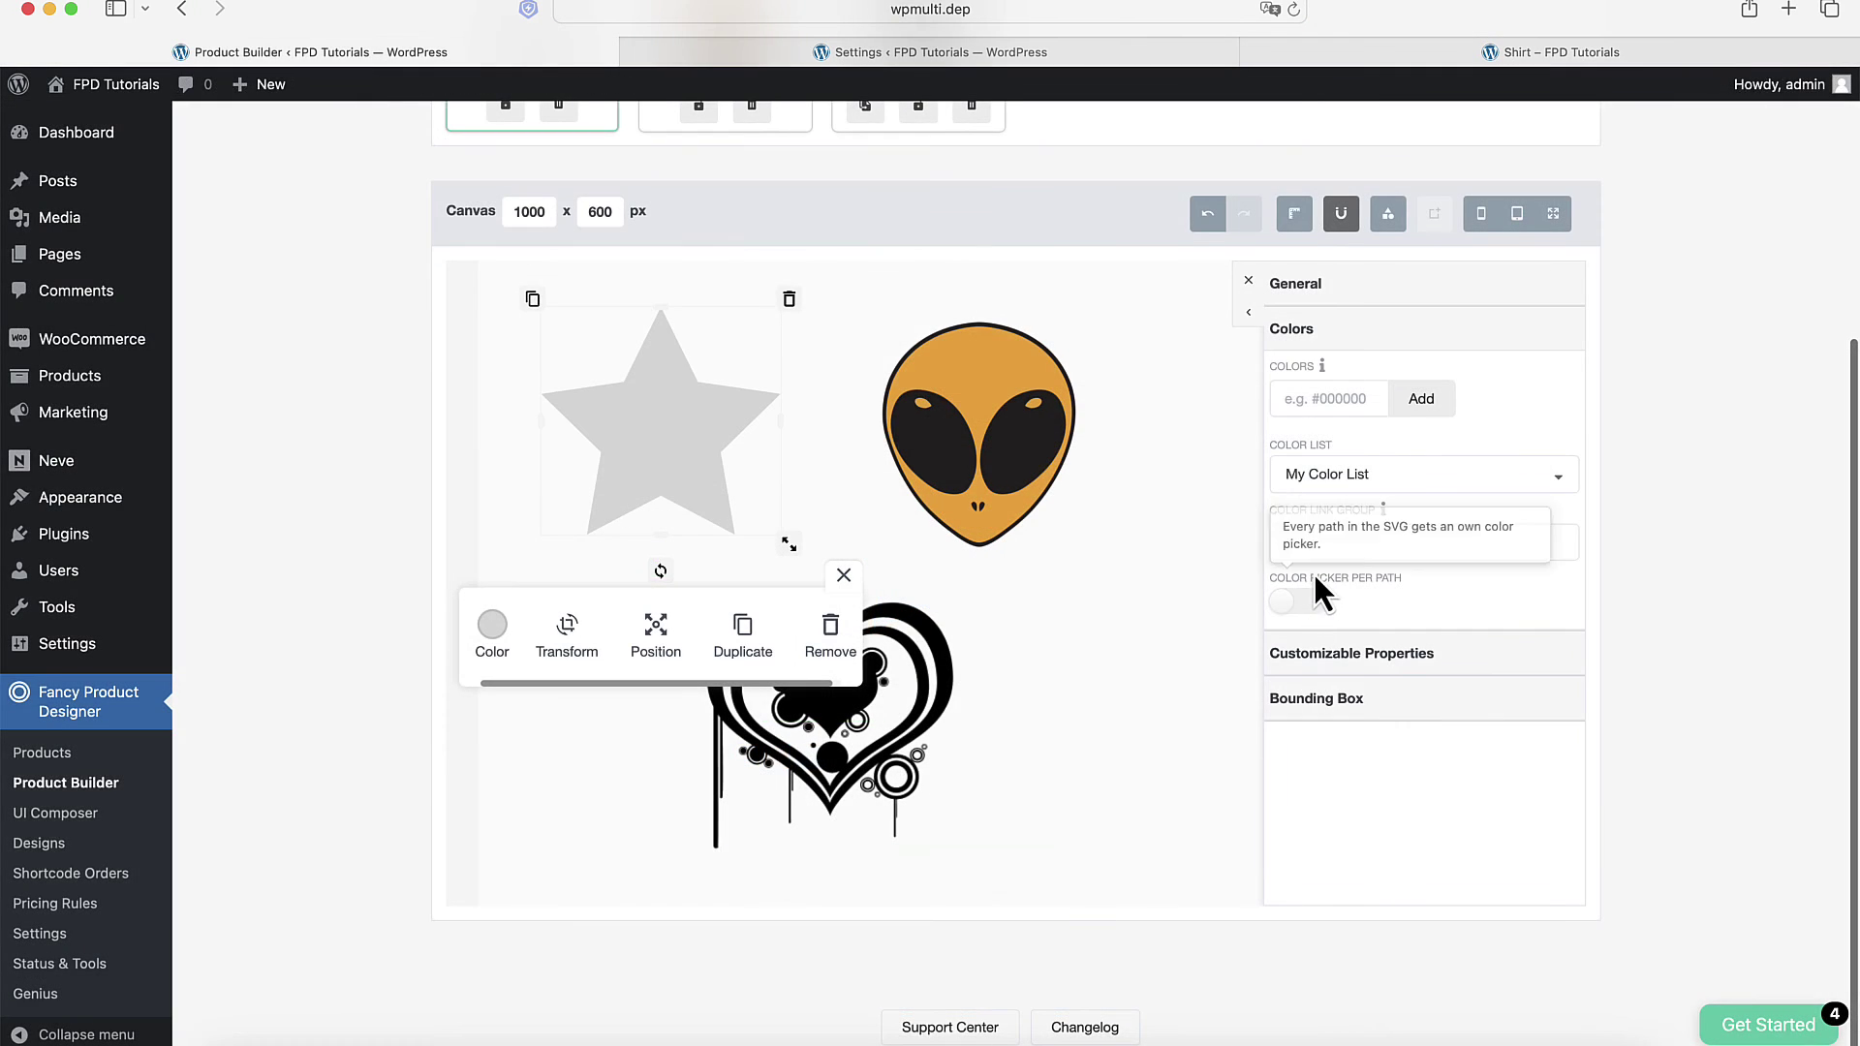
Put the star and heart in the same Color Link Group, 'color-link'.
left_click(1366, 544)
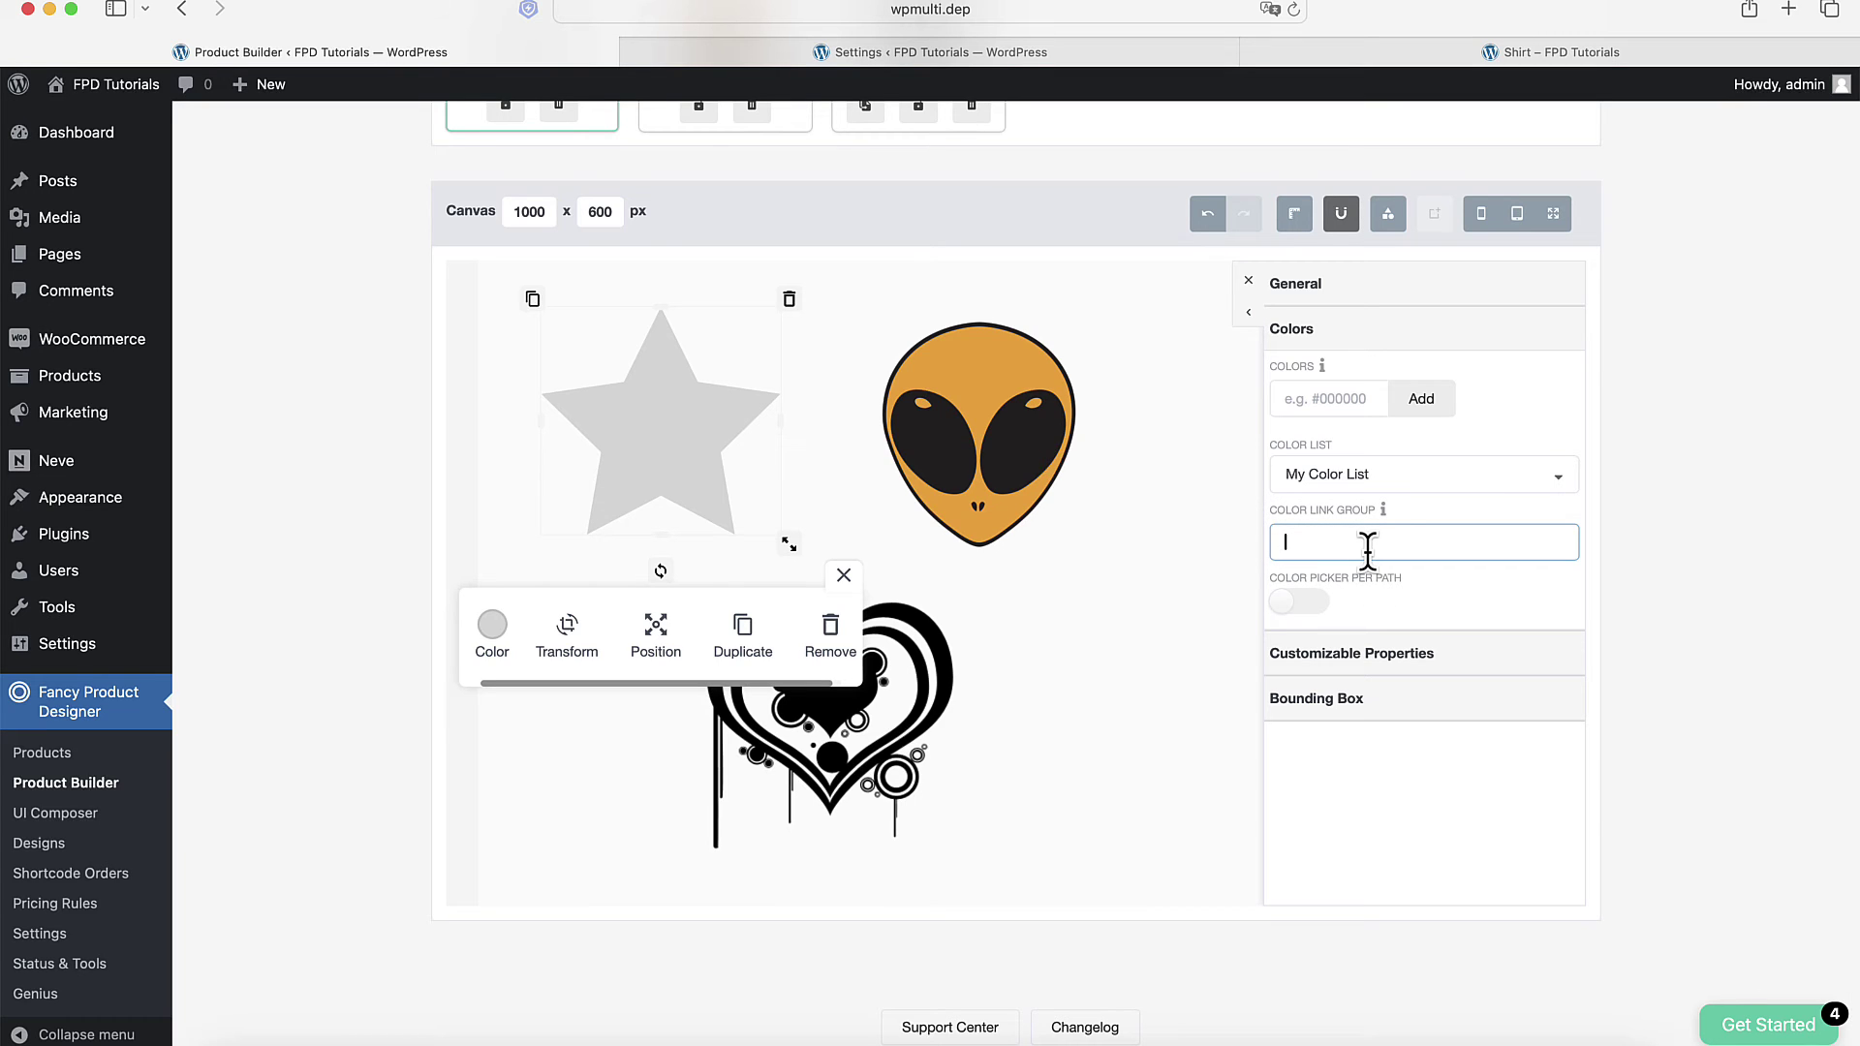
type("color-link")
triple_click(1333, 547)
key("super+c")
left_click(944, 699)
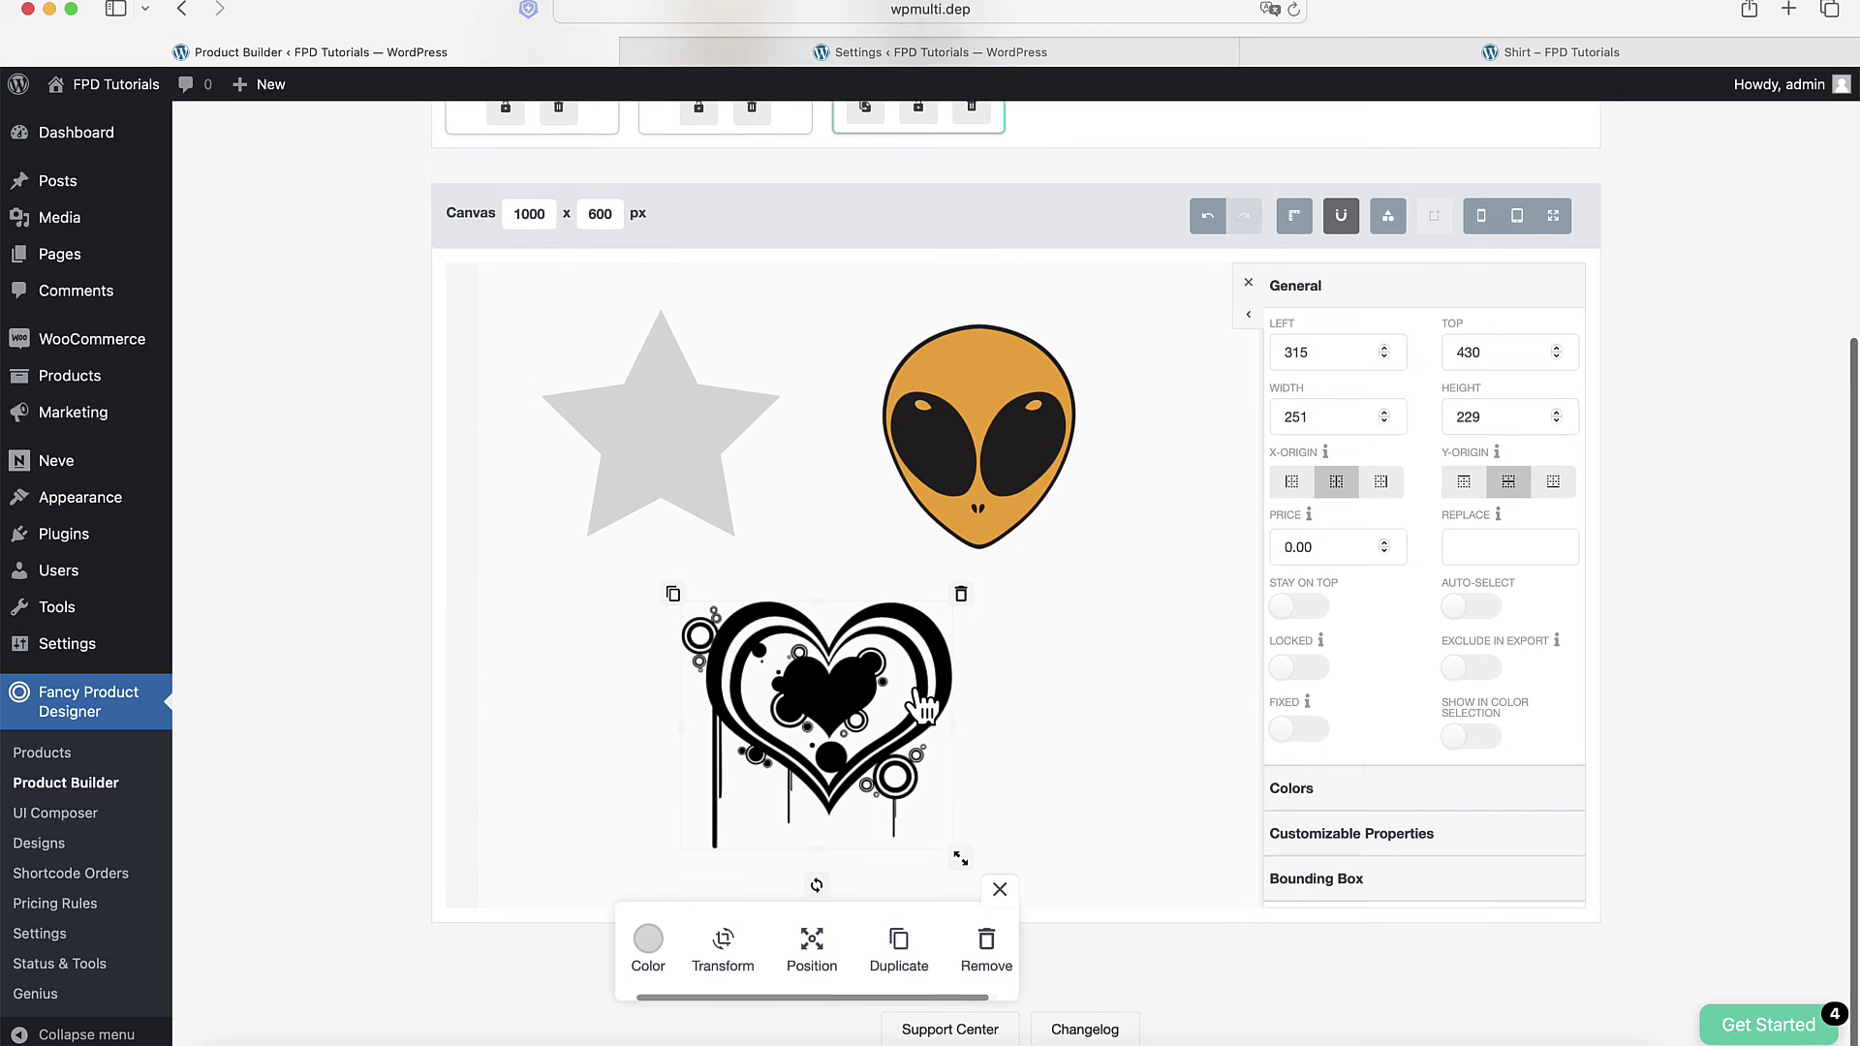
left_click(1330, 804)
left_click(1320, 539)
key("super+v")
Save the view, then recolour the shirt's heart red, blue, navy and red, confirming the star follows.
scroll(953, 560, "up", 8)
left_click(484, 165)
left_click(1346, 51)
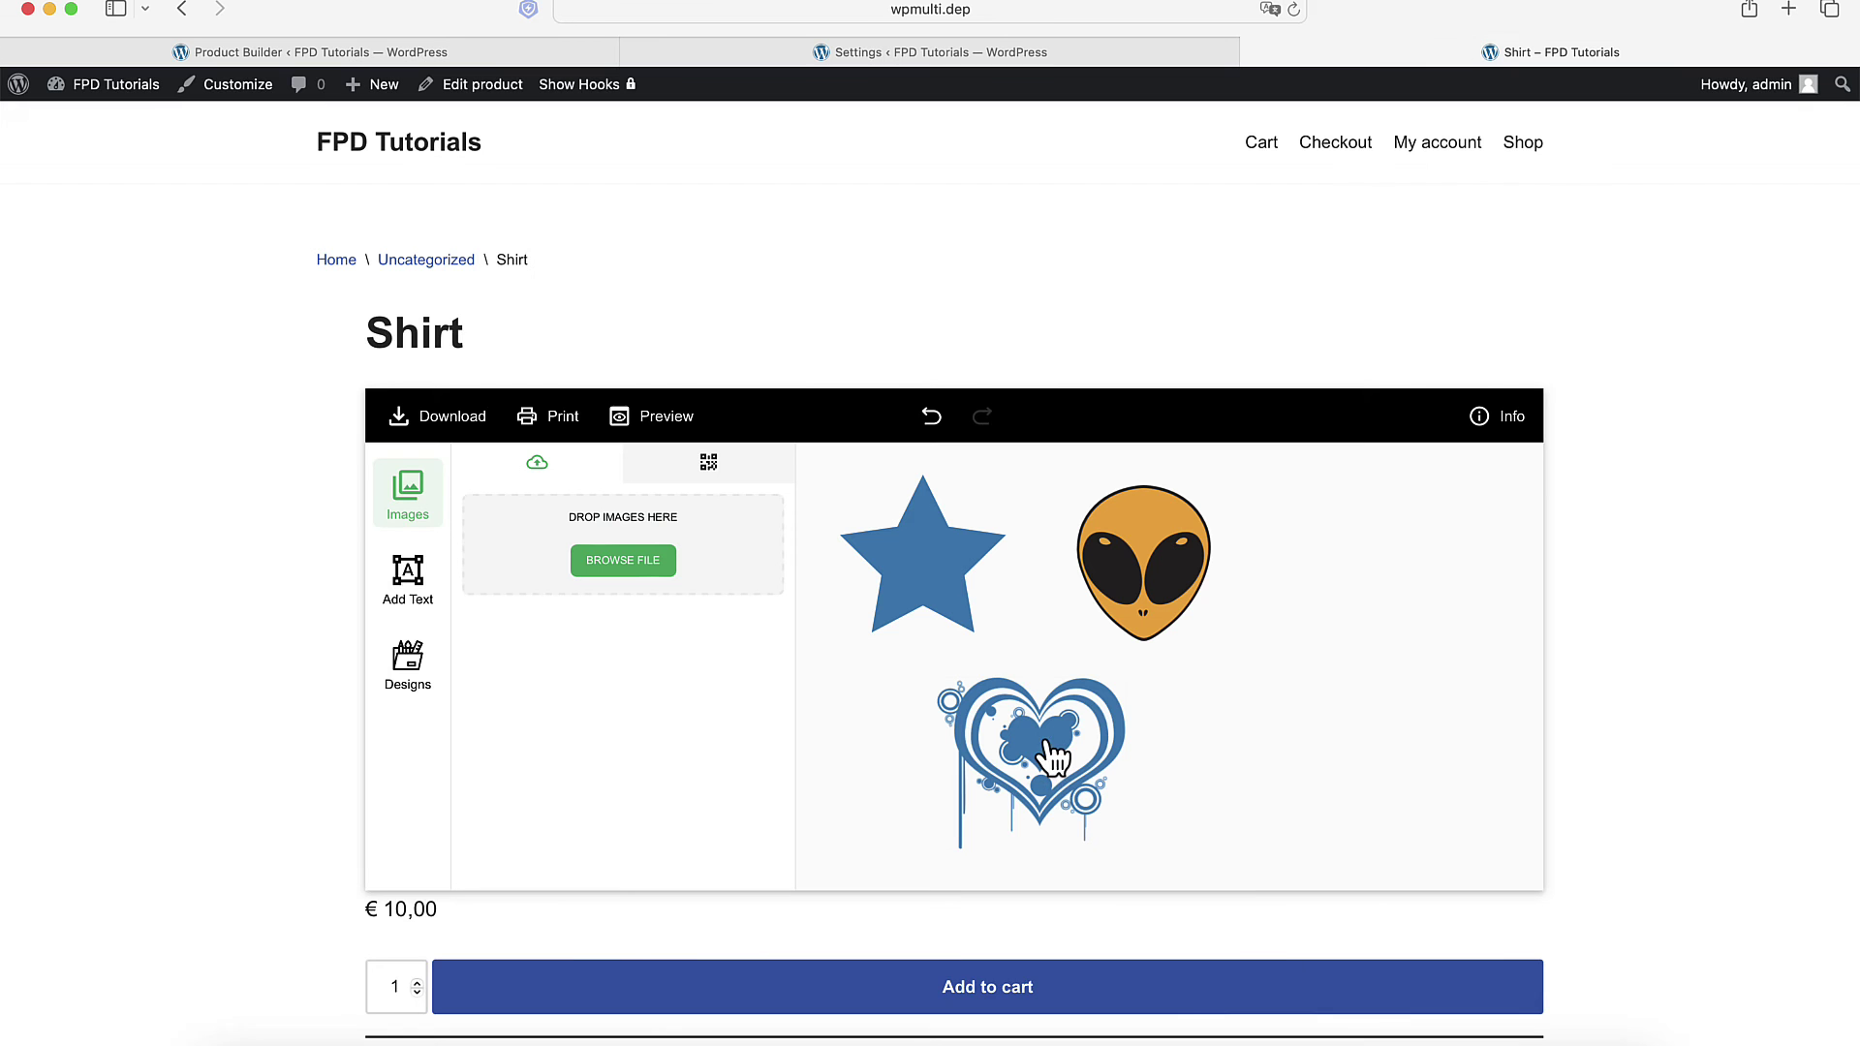
left_click(1049, 746)
left_click(1007, 920)
left_click(886, 934)
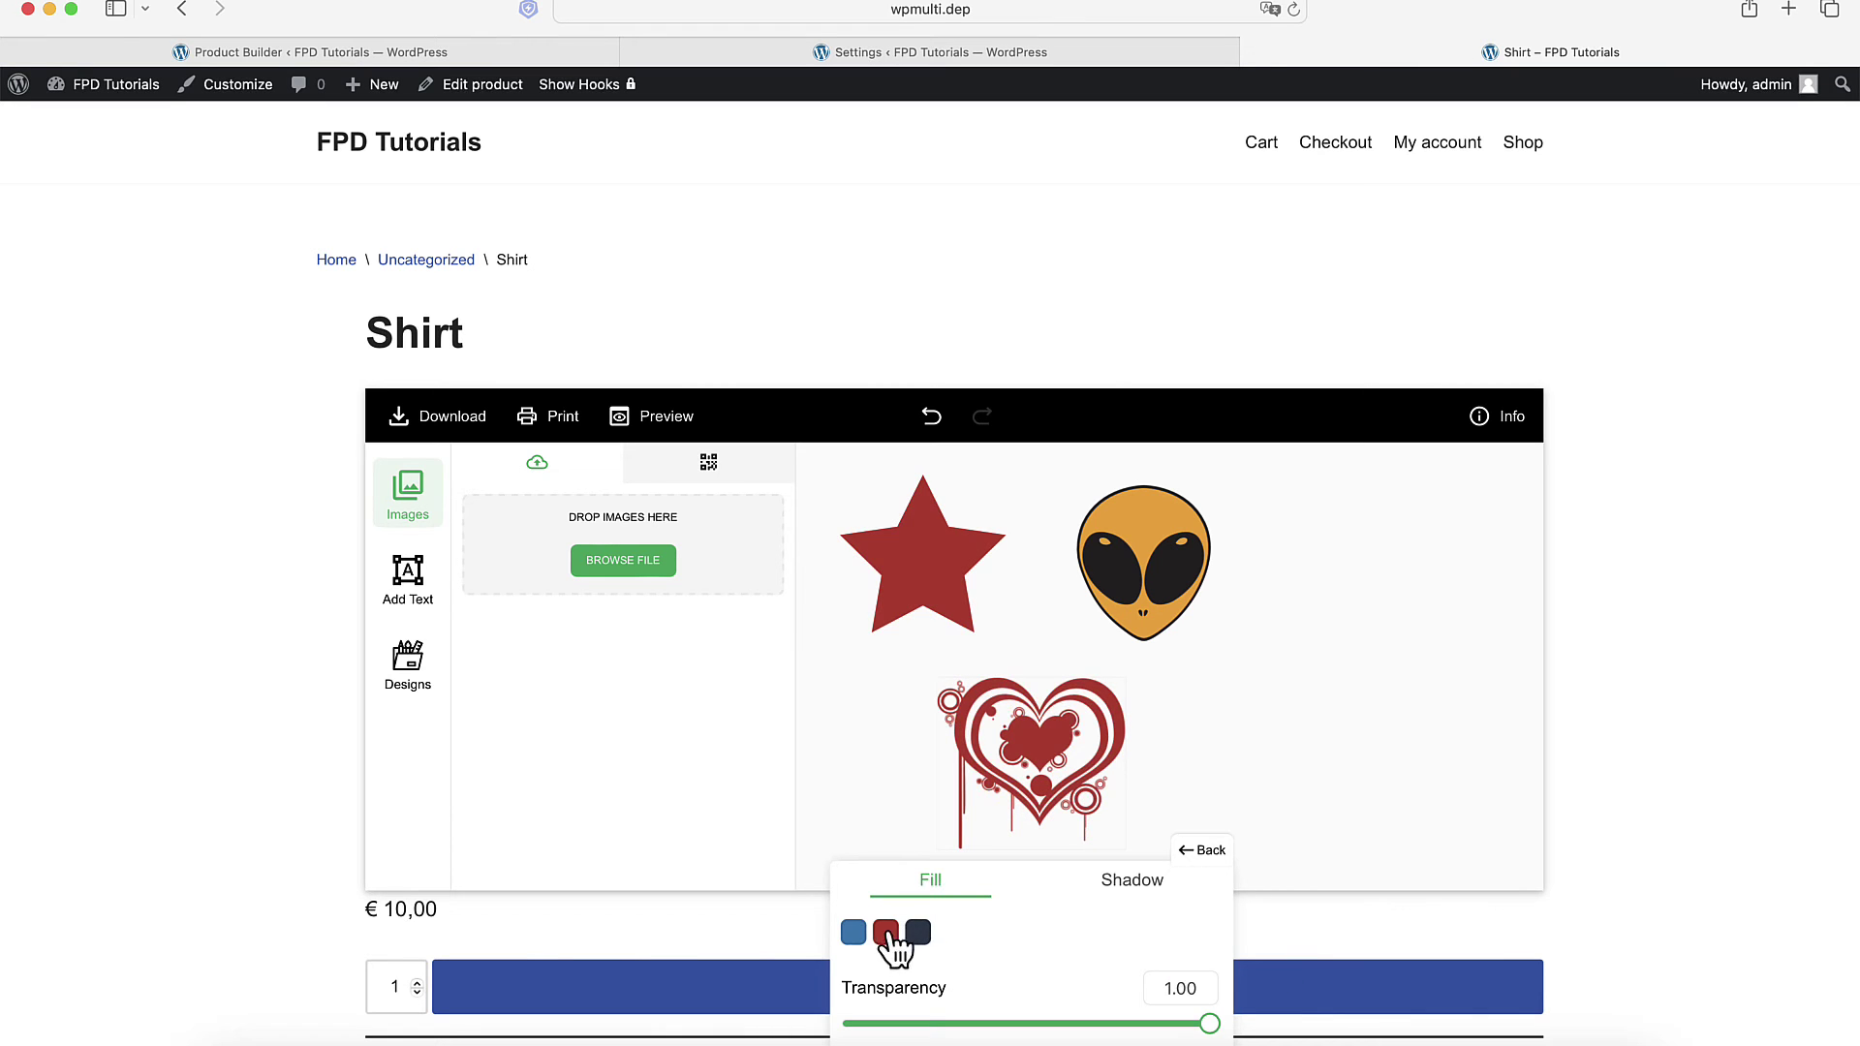
left_click(853, 932)
left_click(911, 933)
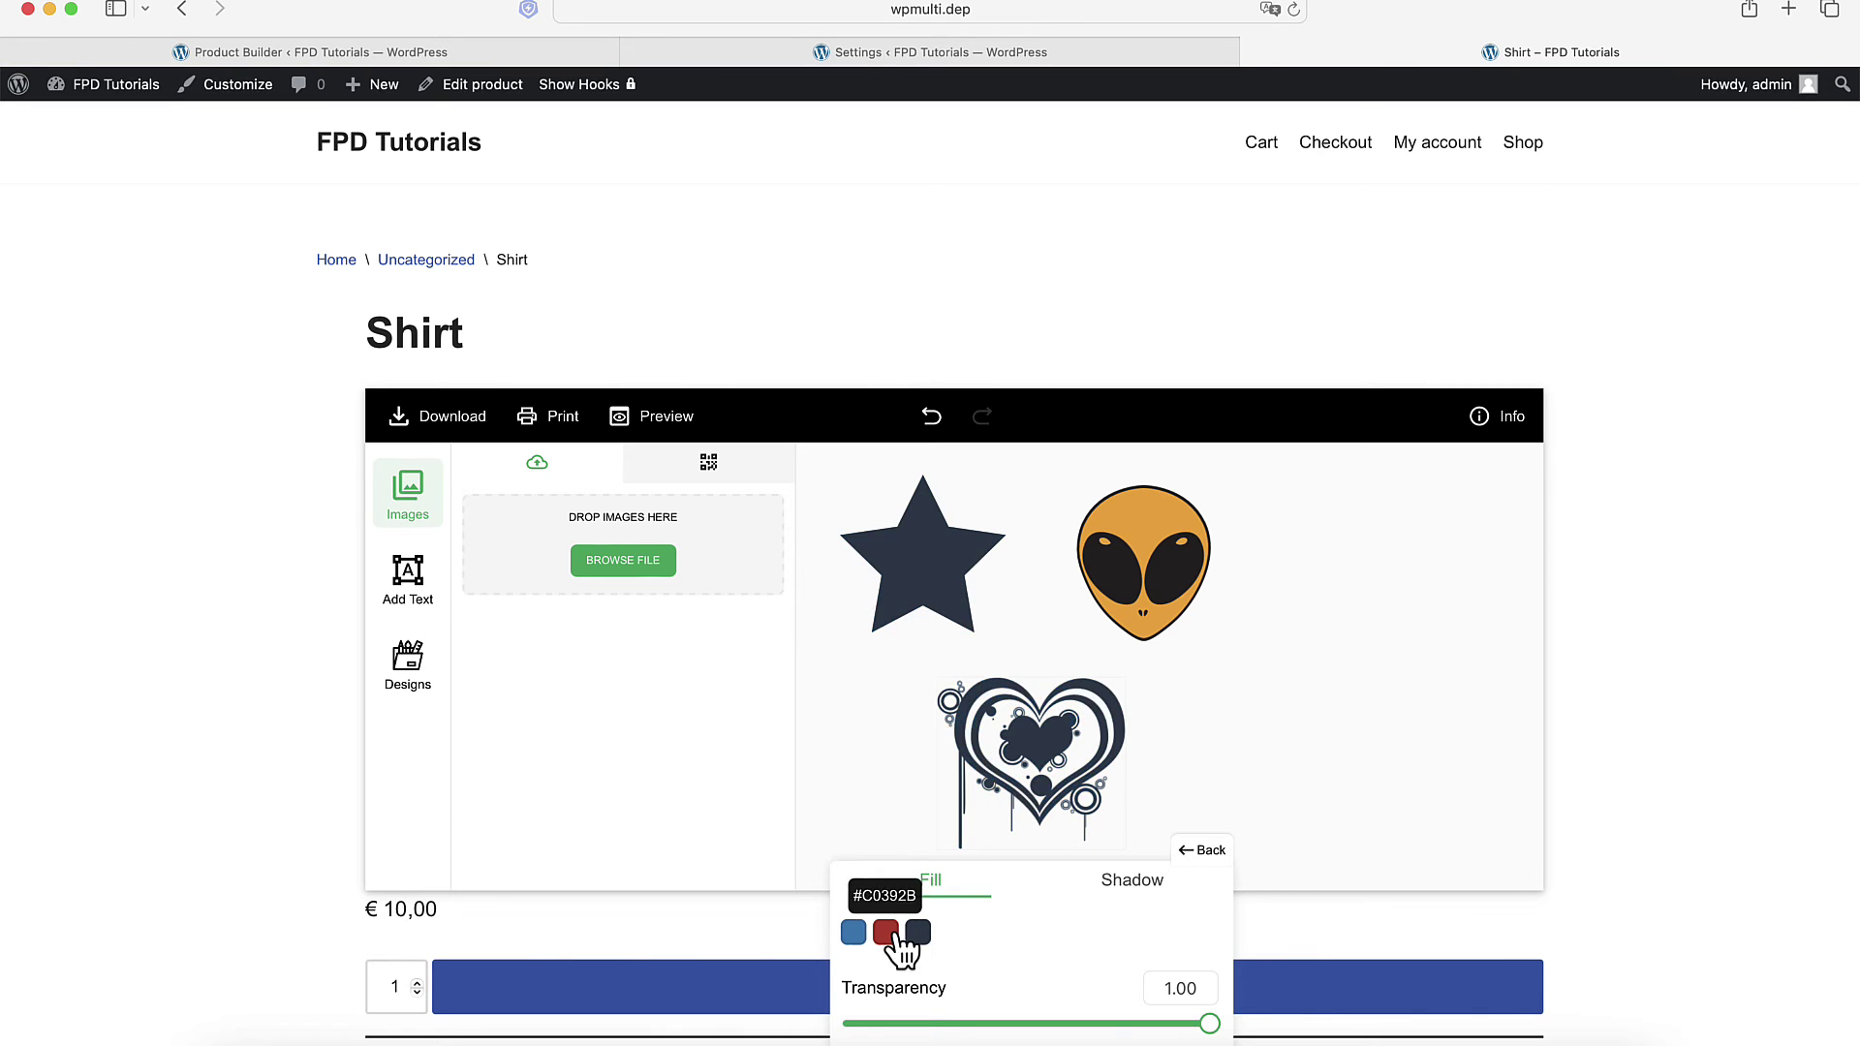
left_click(886, 933)
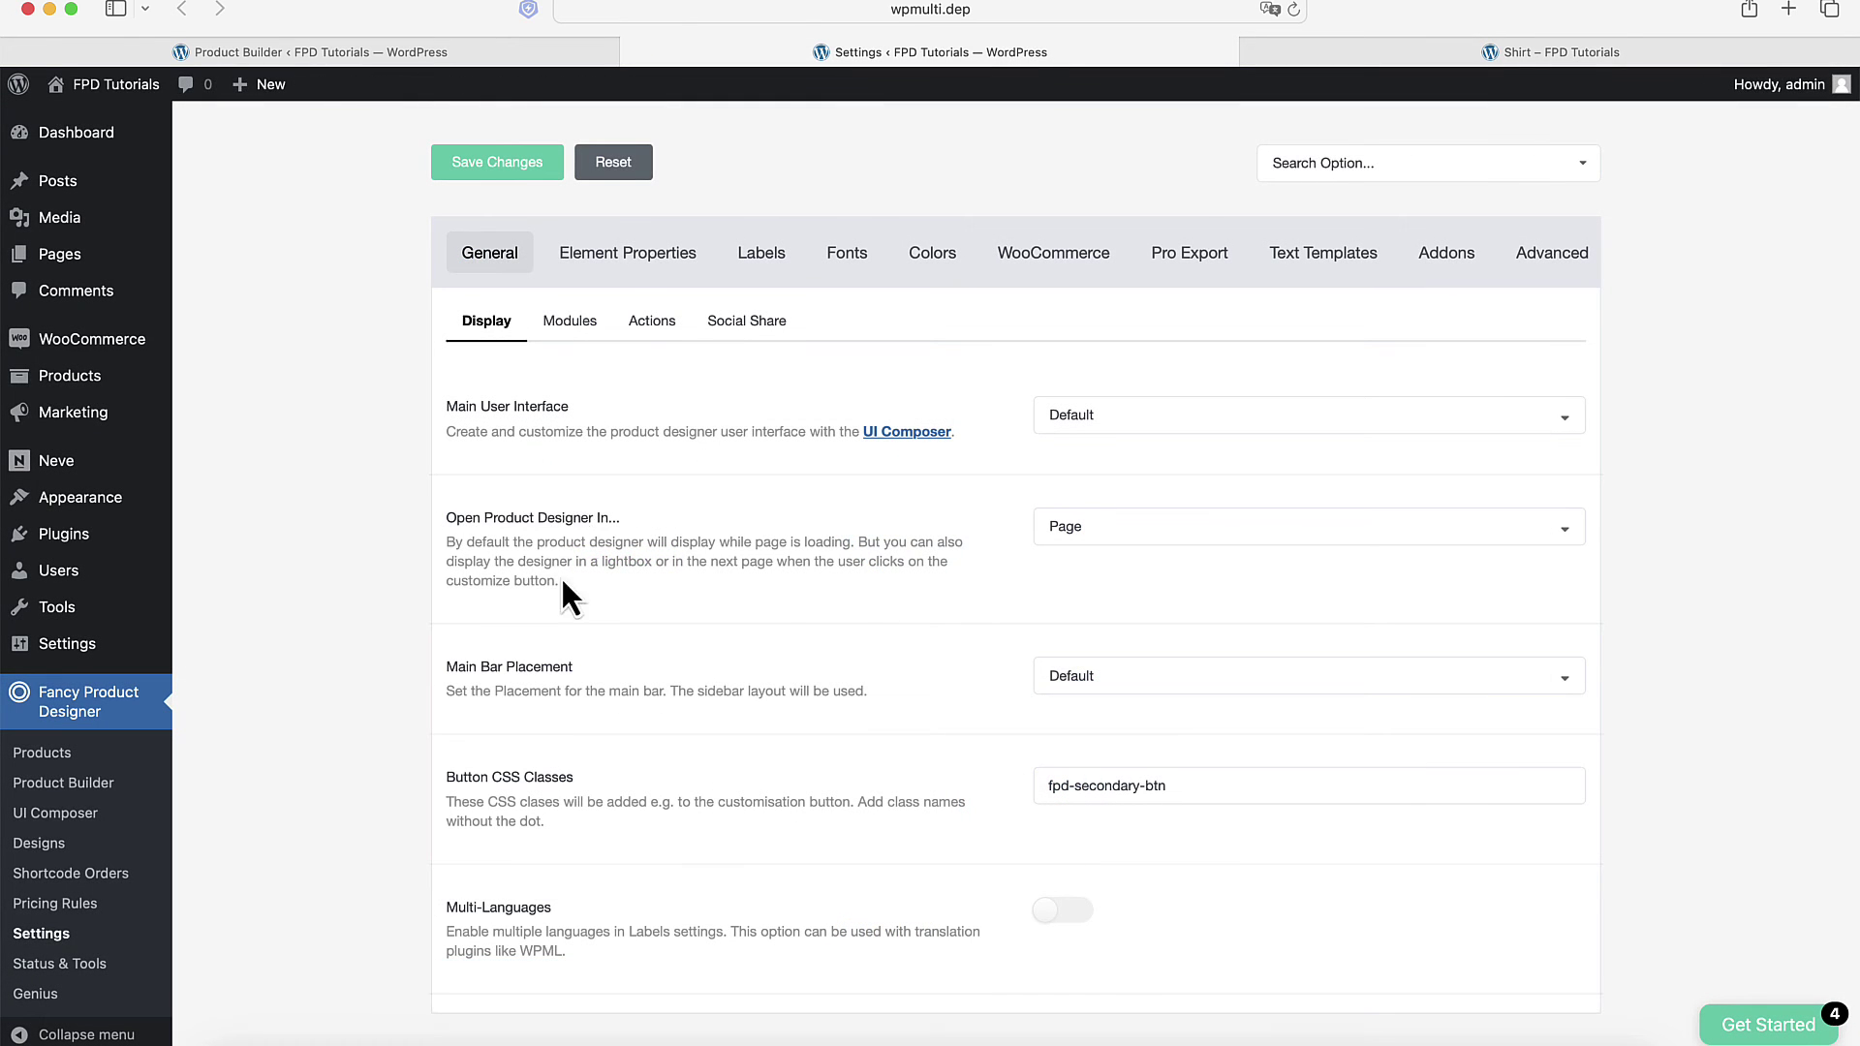
Review the colour options under Element Properties in the plugin settings.
left_click(620, 256)
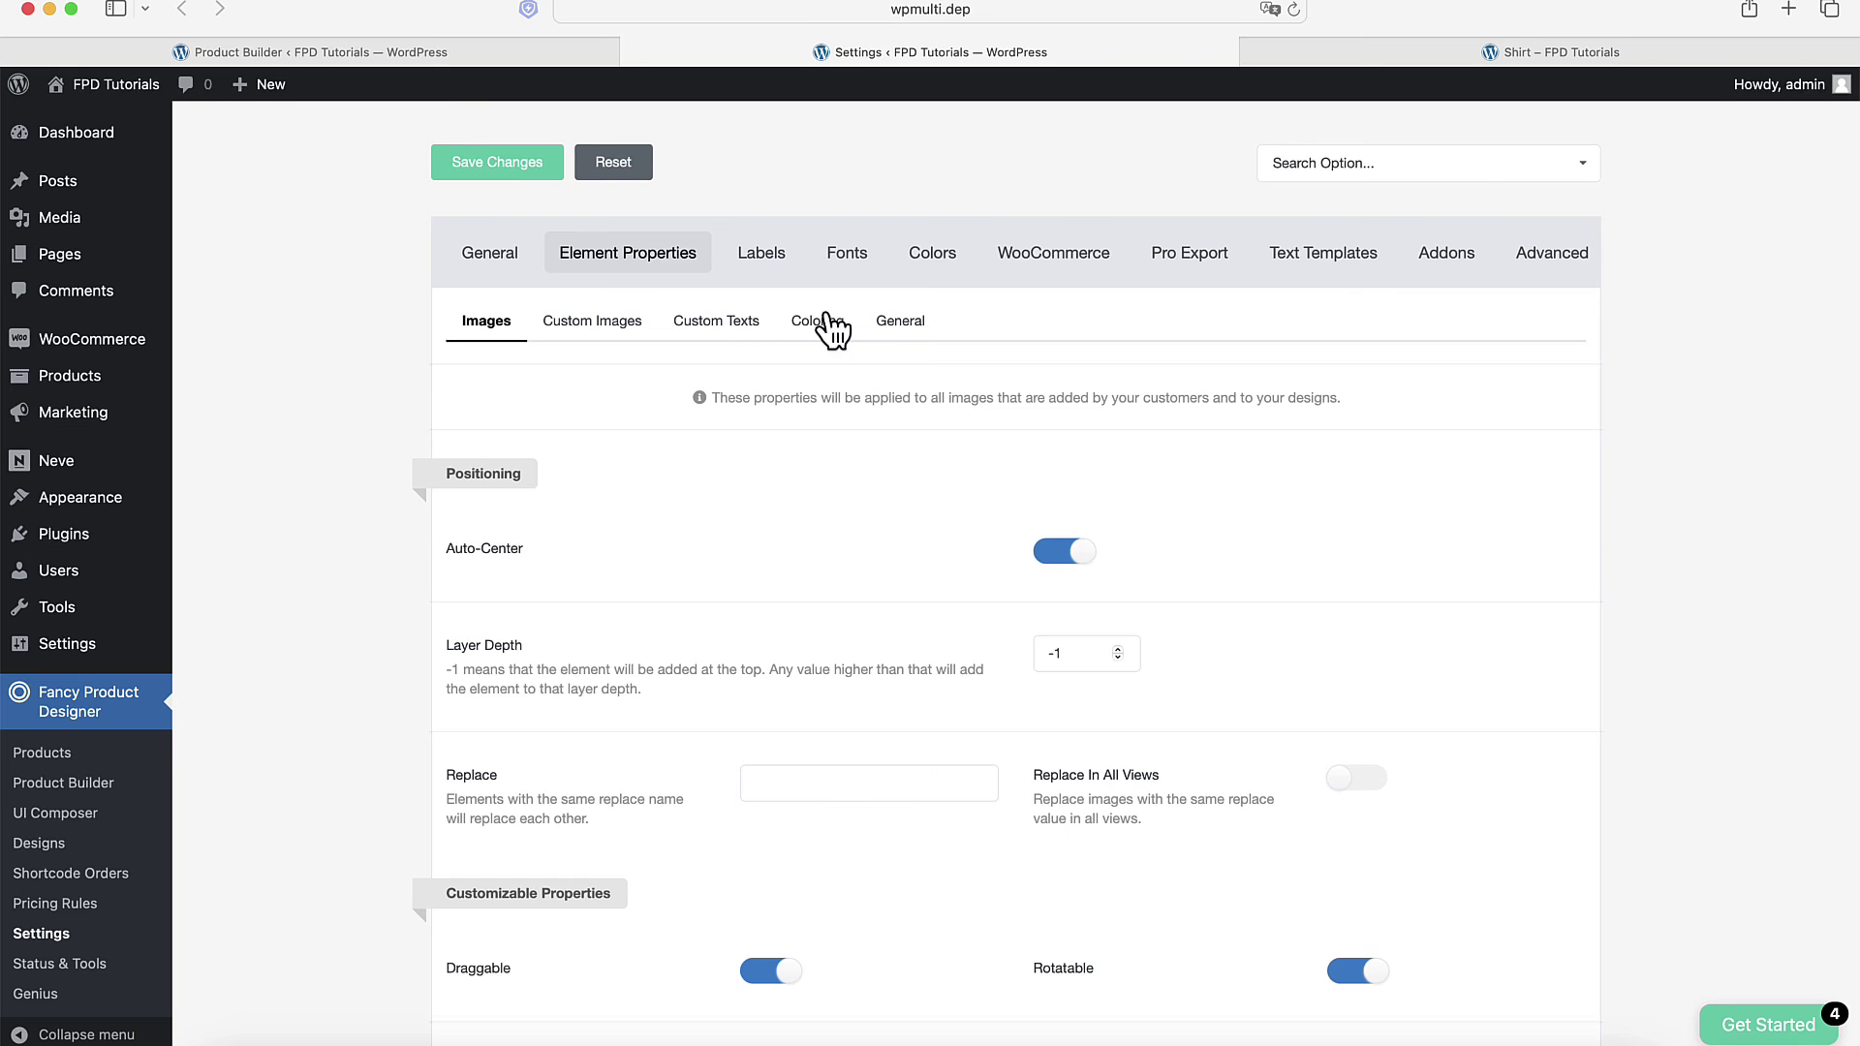
left_click(824, 322)
scroll(822, 497, "down", 2)
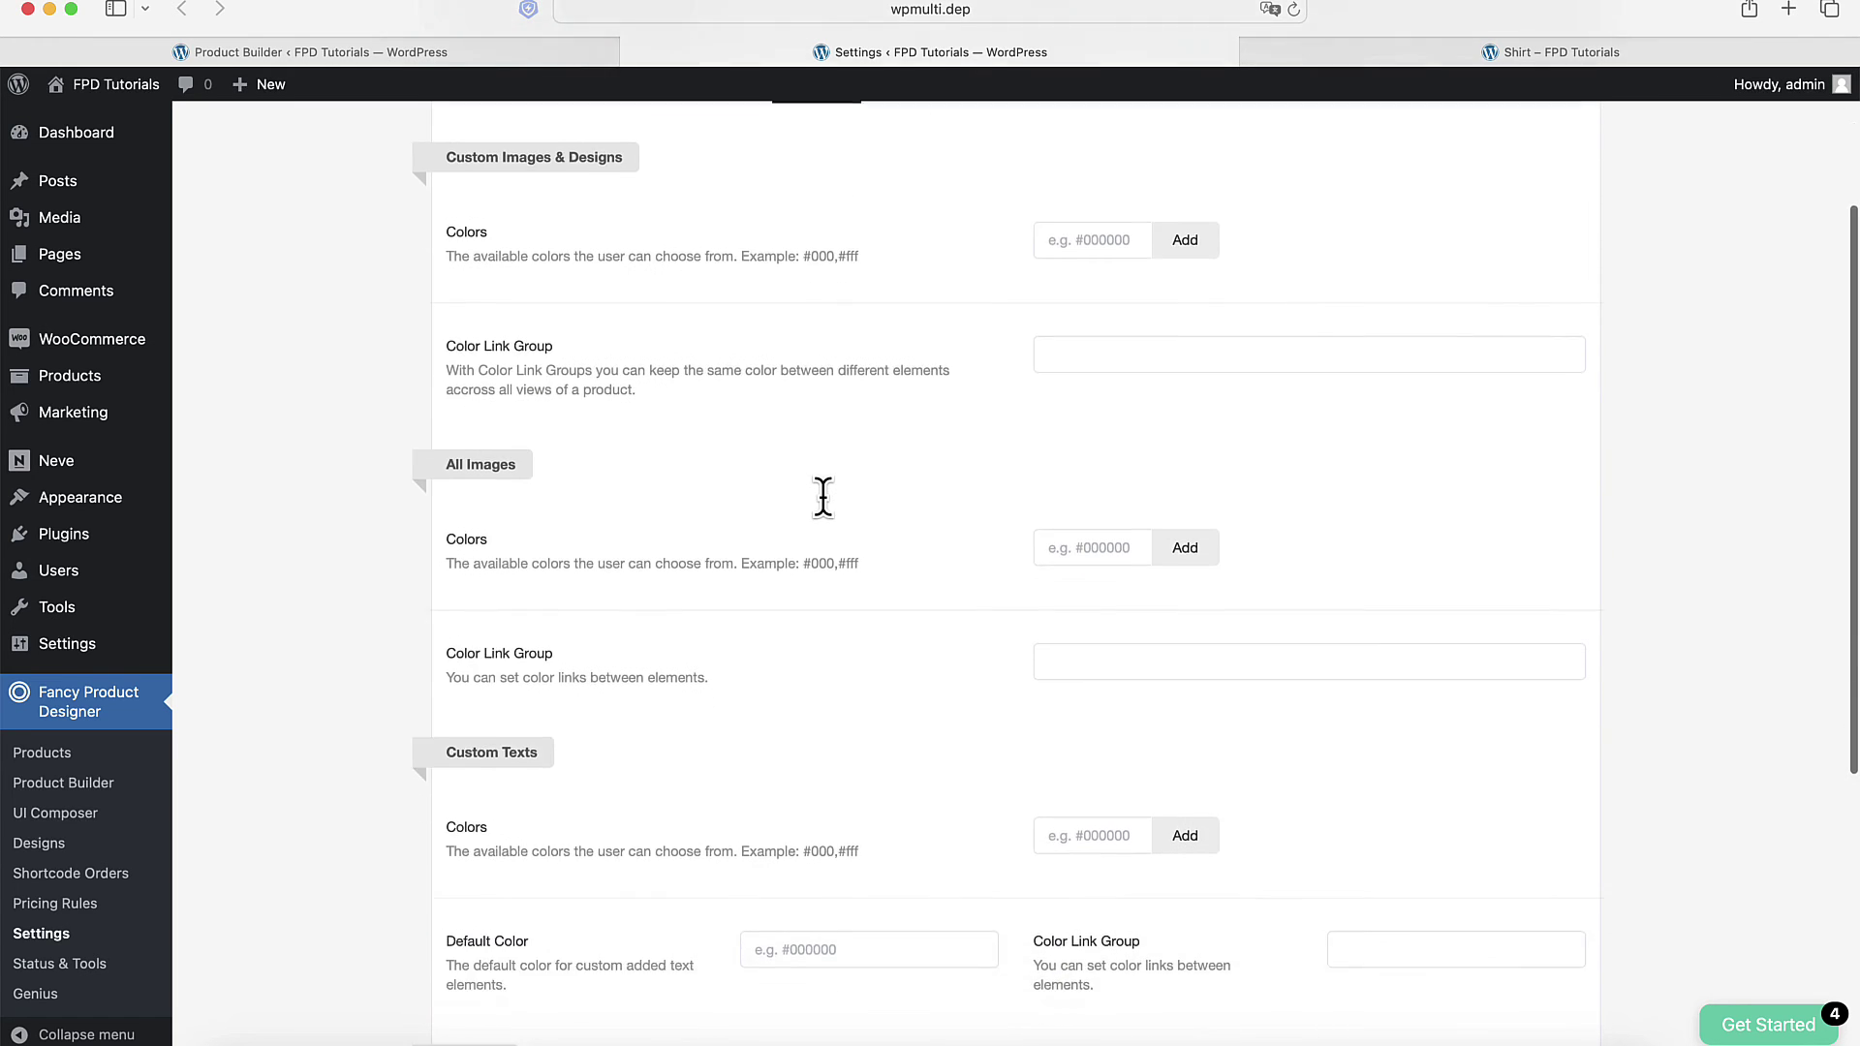
scroll(822, 496, "down", 10)
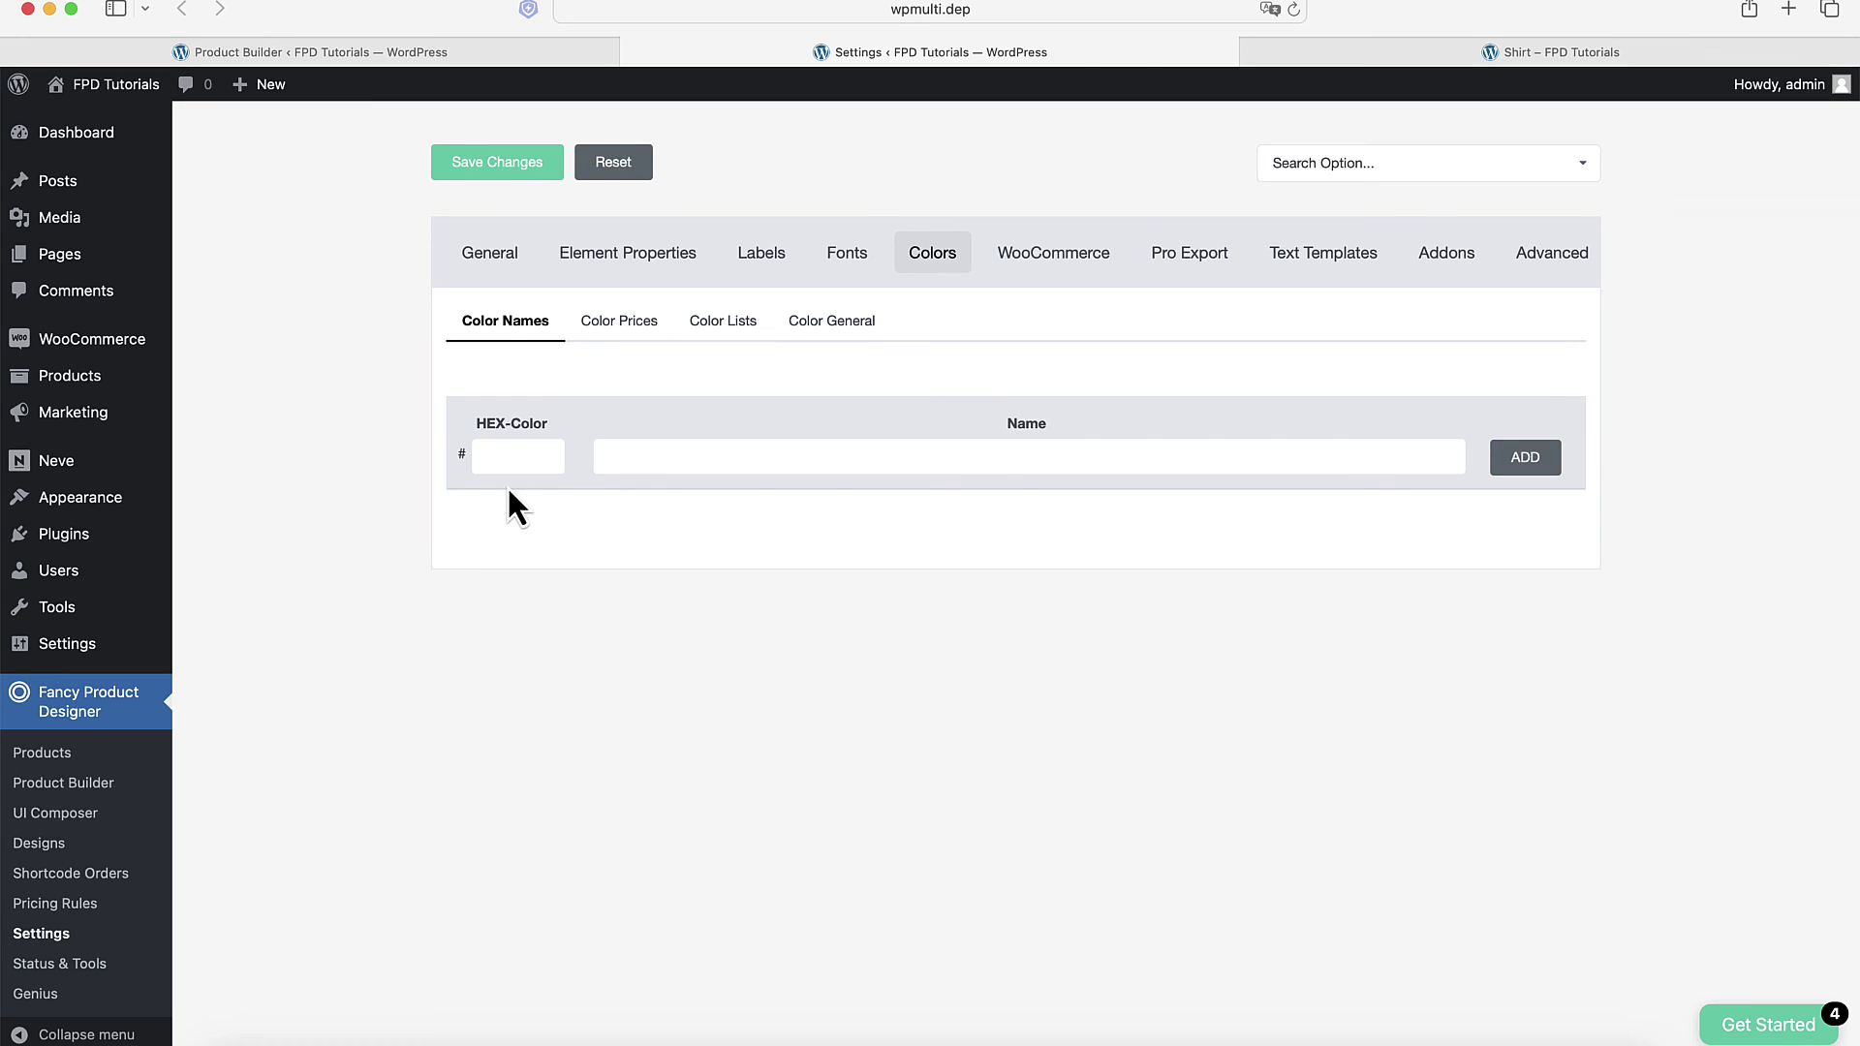
Add the colour name Black for hex 000000.
left_click(507, 455)
type("000000")
key("Tab")
type("Black")
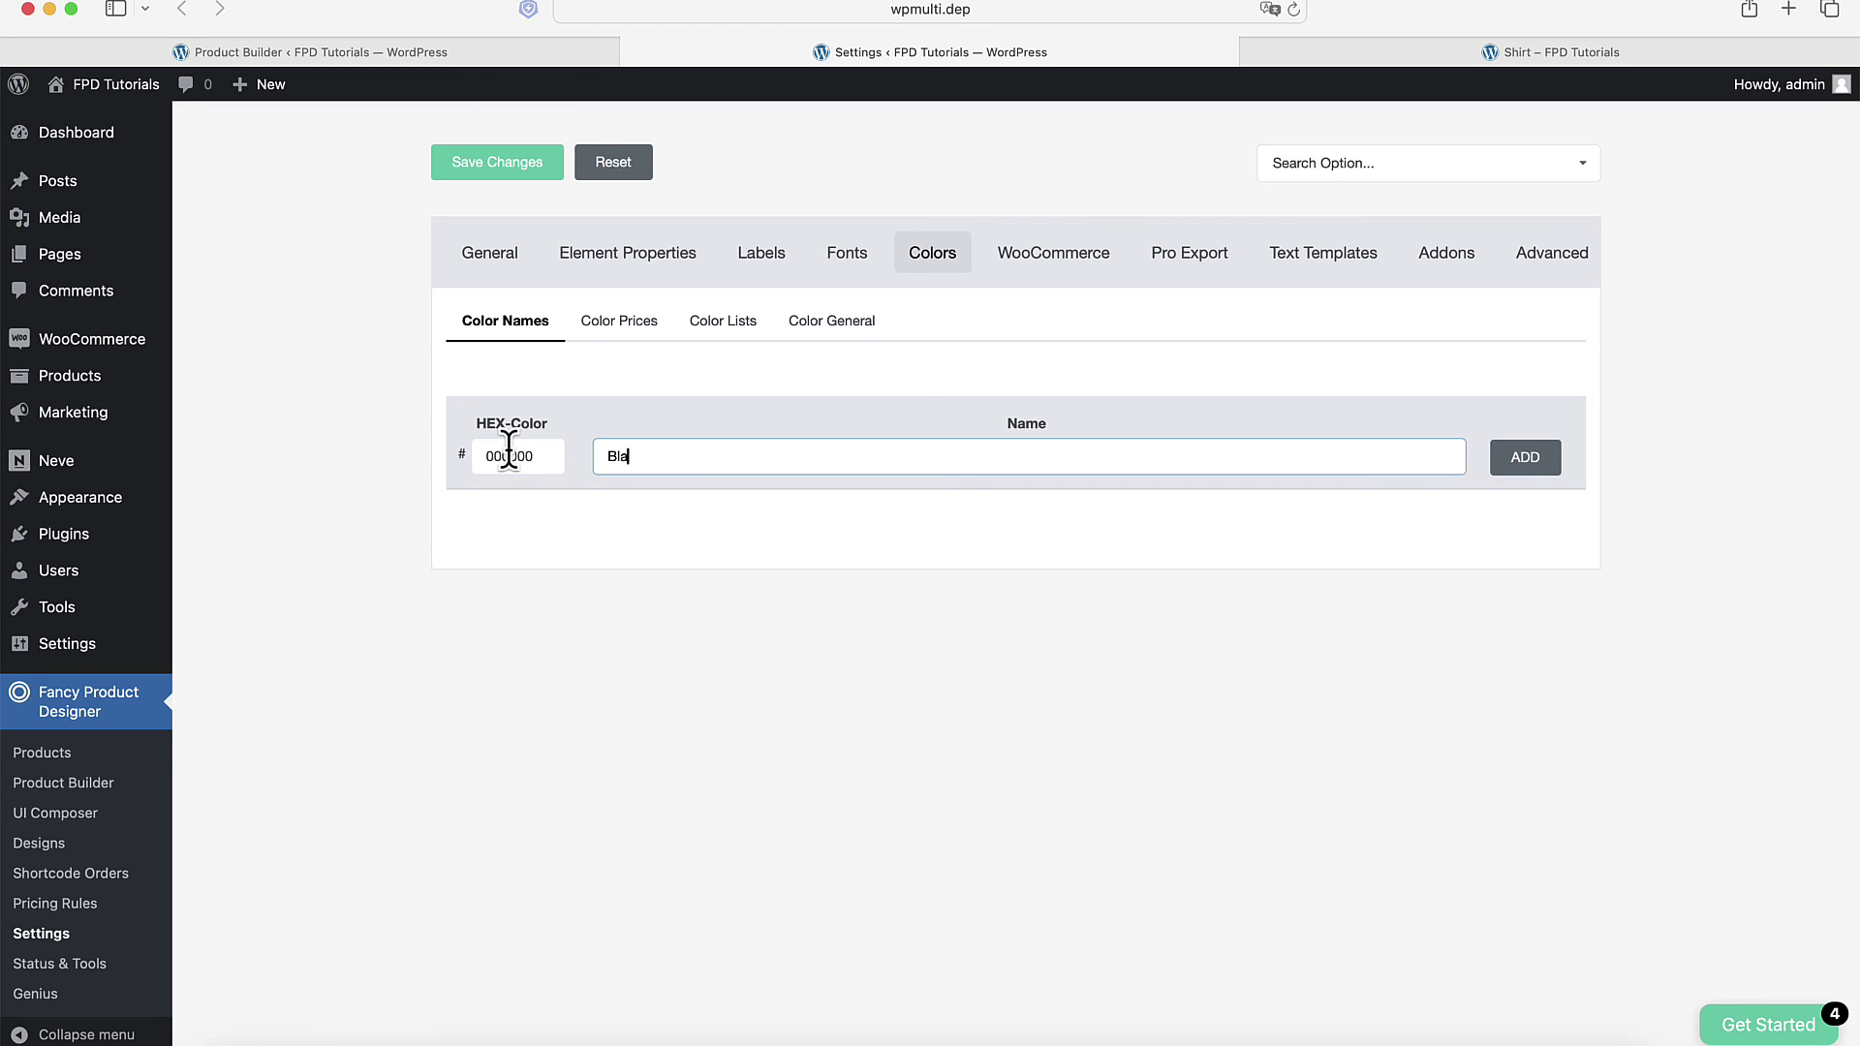
left_click(1530, 456)
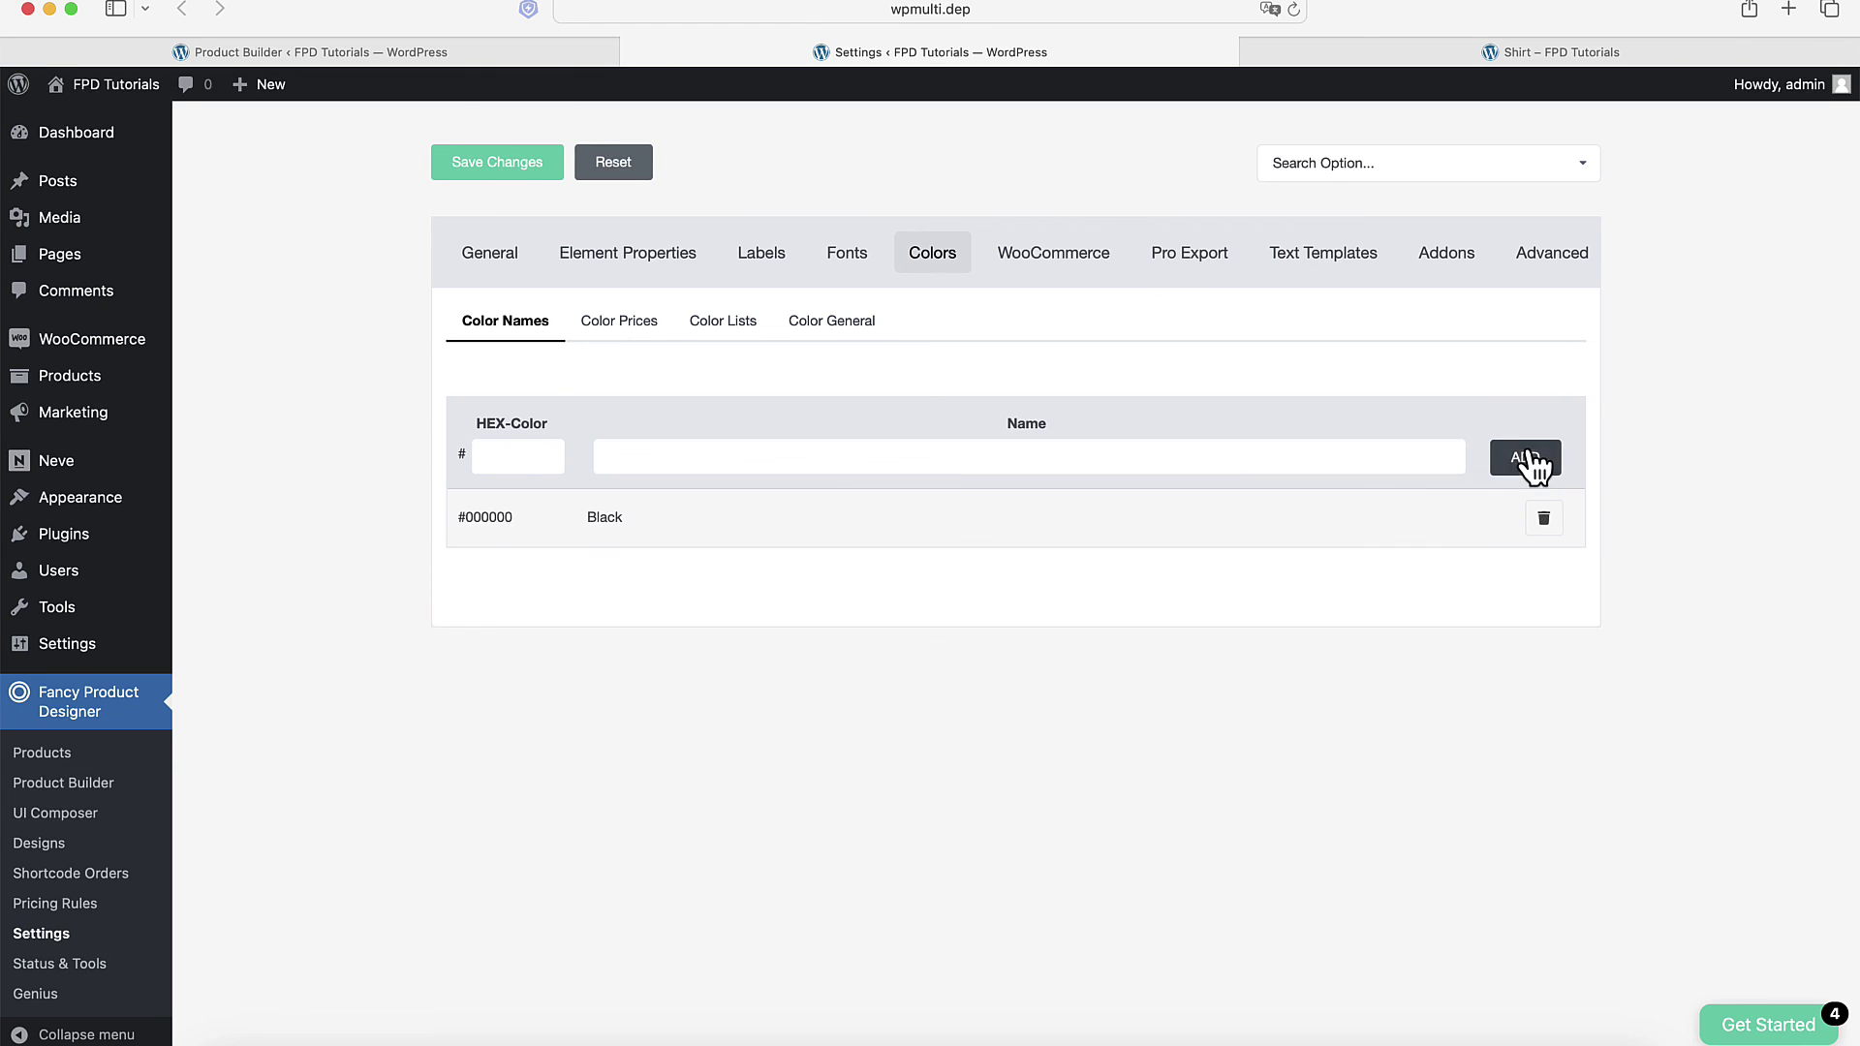
Add a colour price of 10 for hex 000000.
left_click(620, 324)
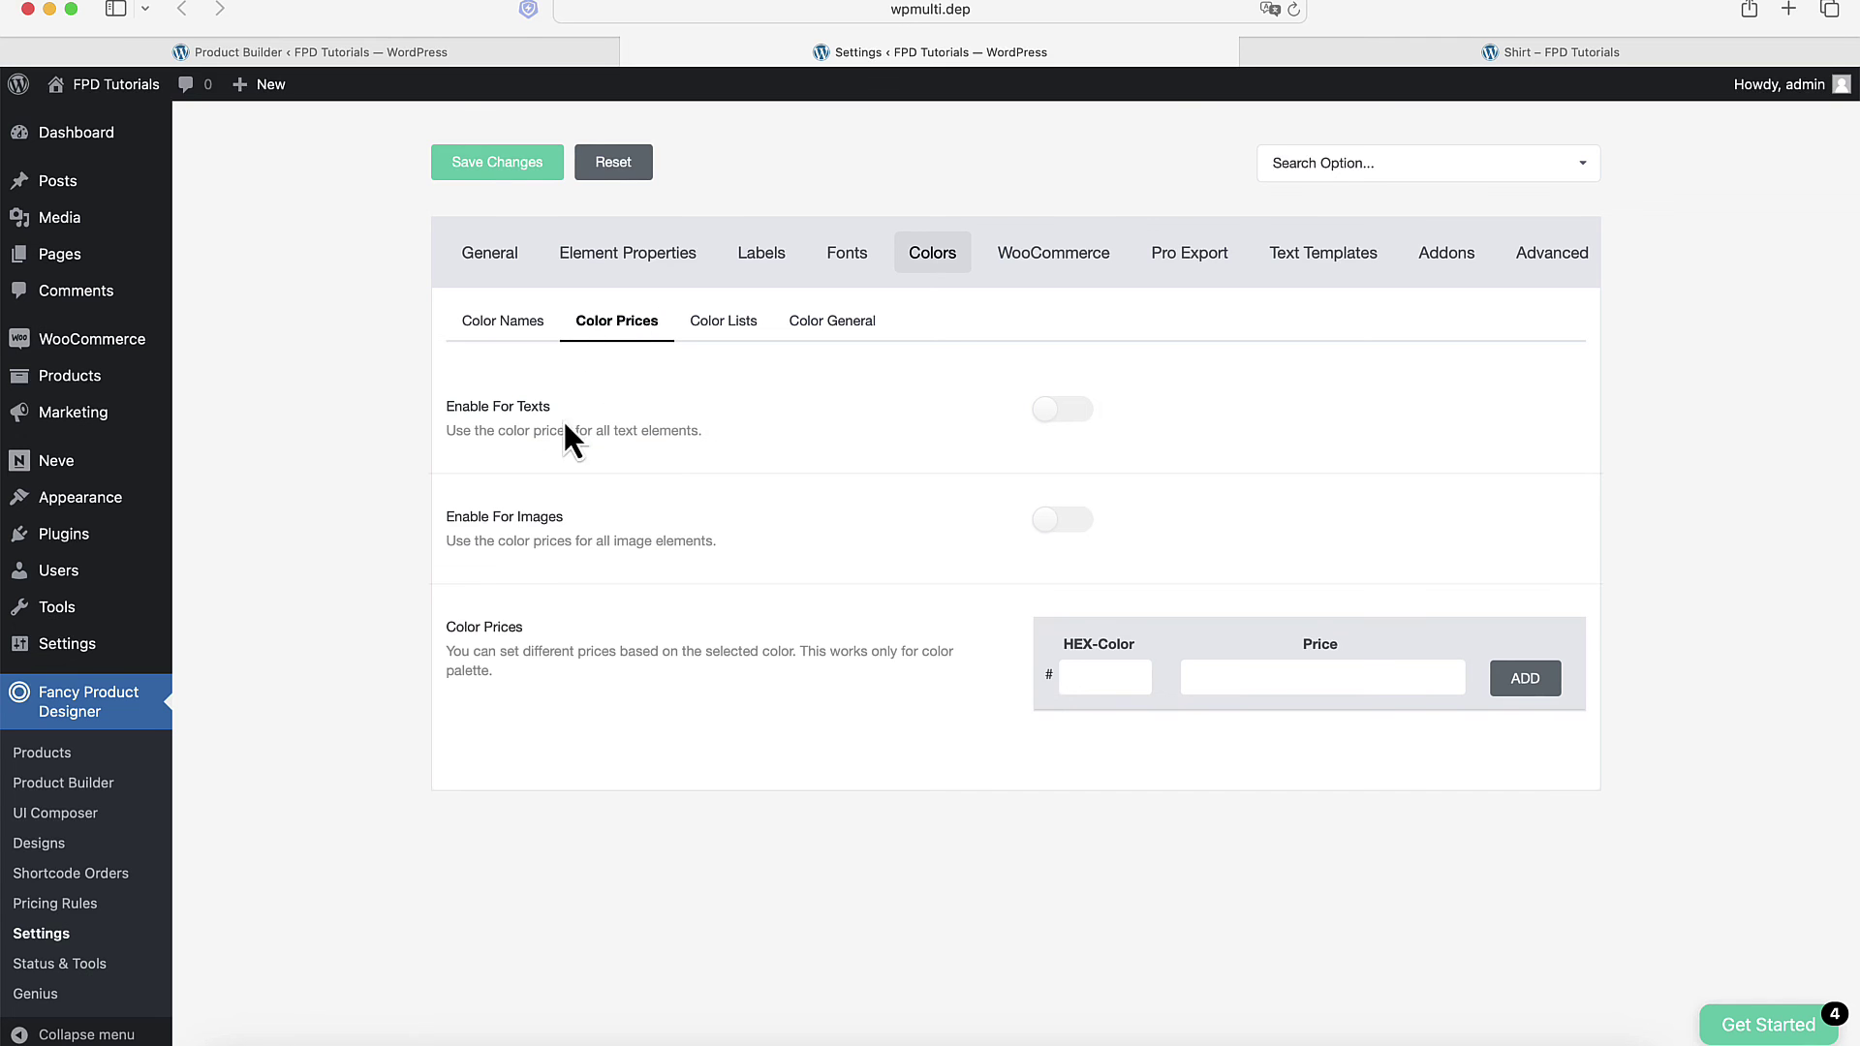
left_click(1106, 690)
type("000000")
key("Tab")
type("10")
left_click(1531, 681)
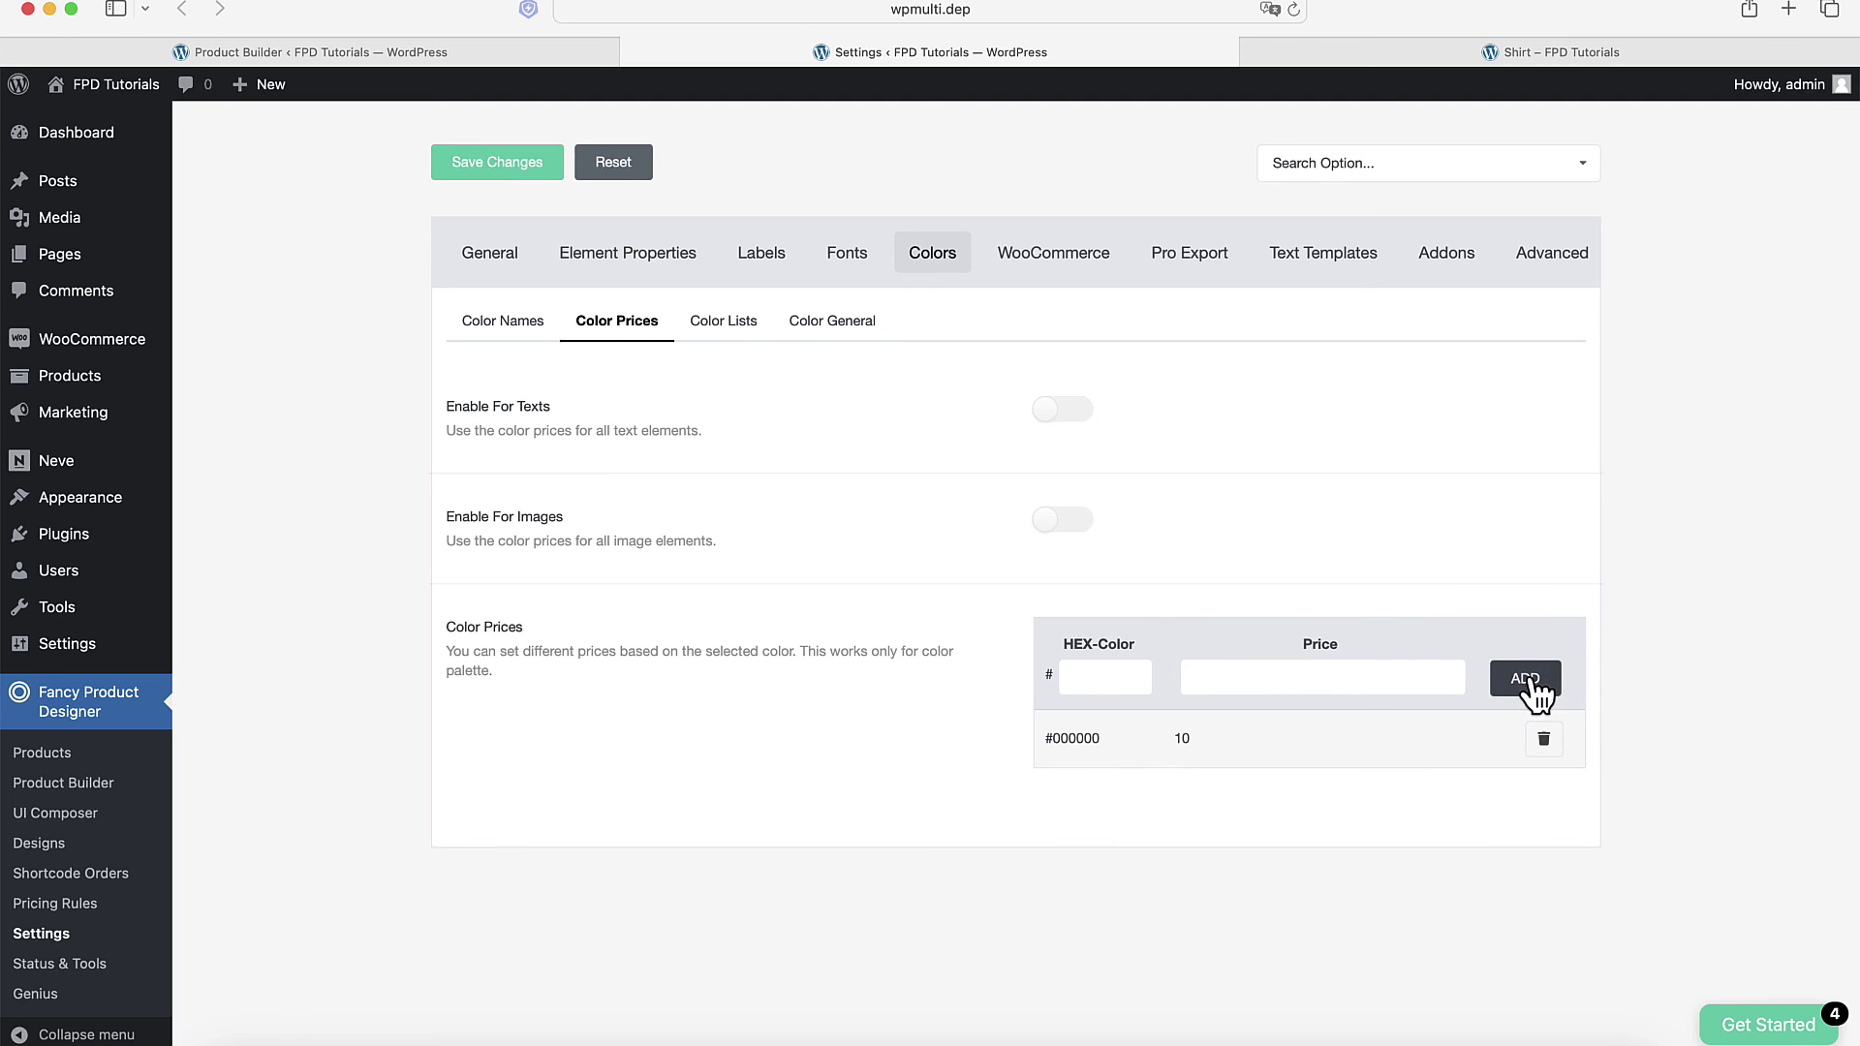
Enter #000,#fff in Color General's Color Picker Swatches field.
left_click(845, 328)
left_click(1089, 423)
type("#000,#fff")
key("Return")
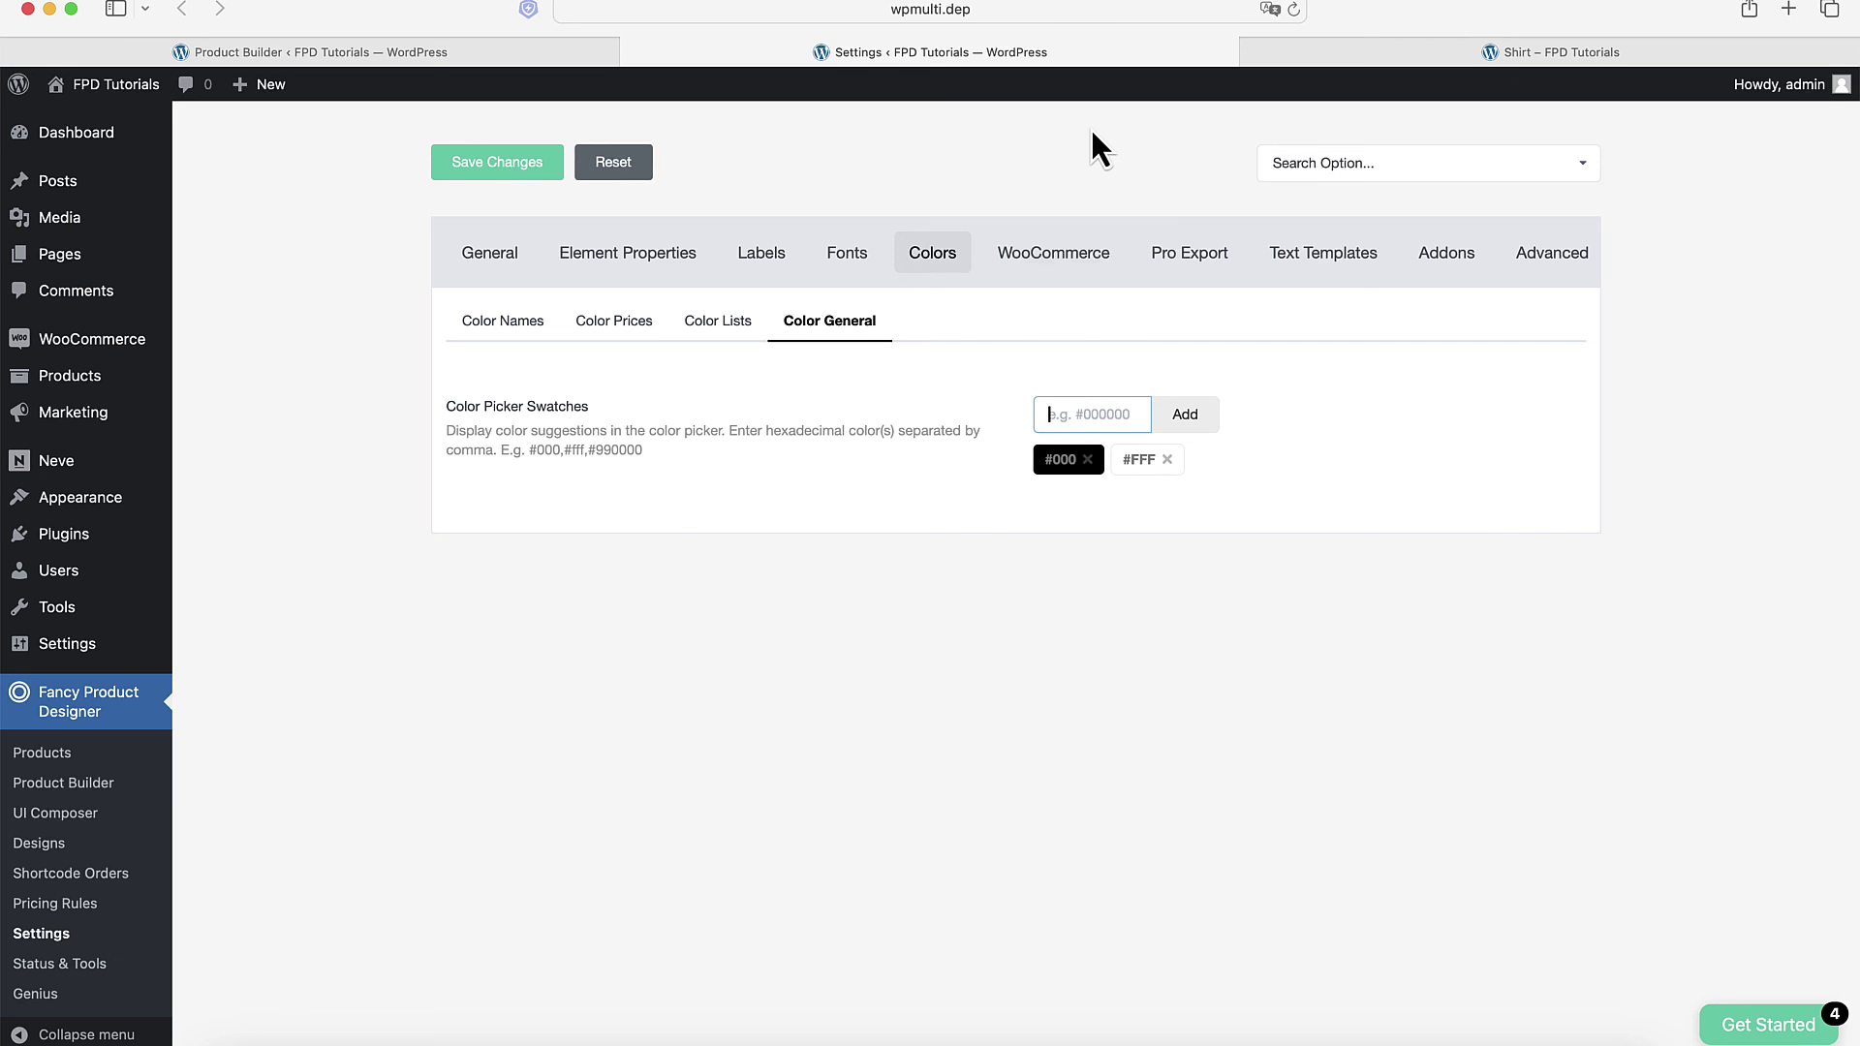